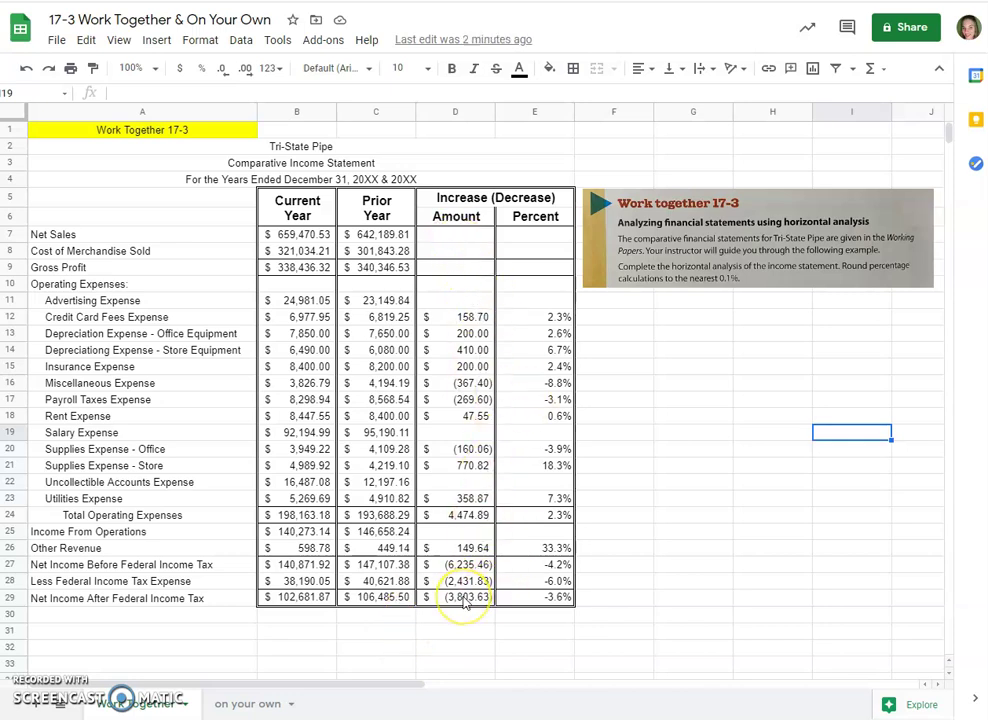
Enter =B7-C7 in D7 for a Net Sales increase of 17,280.72.
click(450, 236)
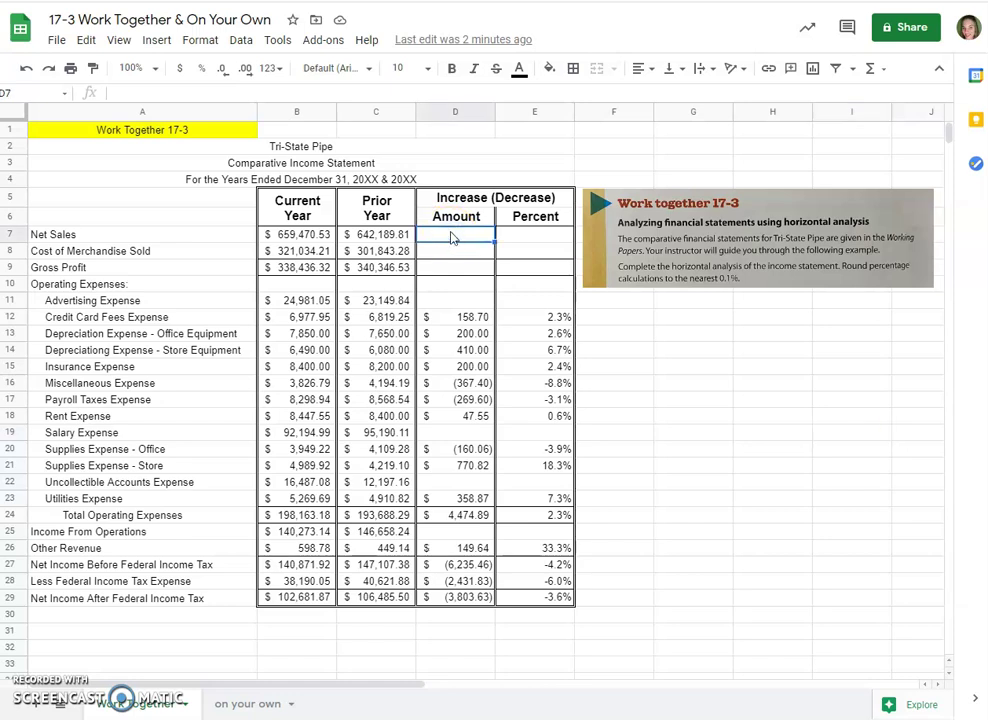
text(=)
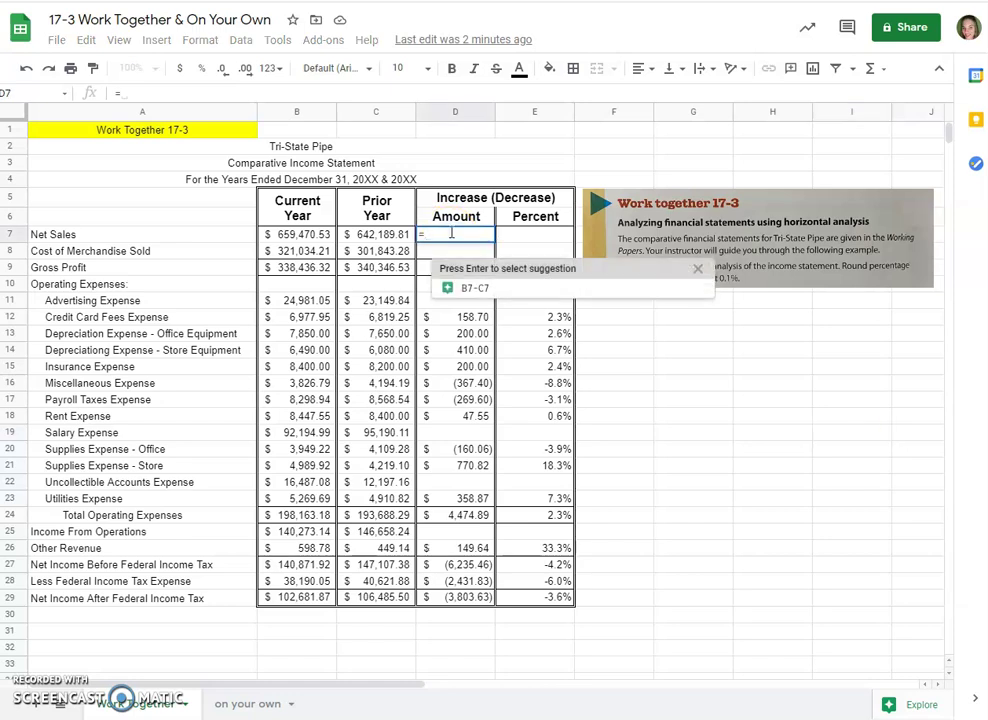
click(303, 236)
text(-)
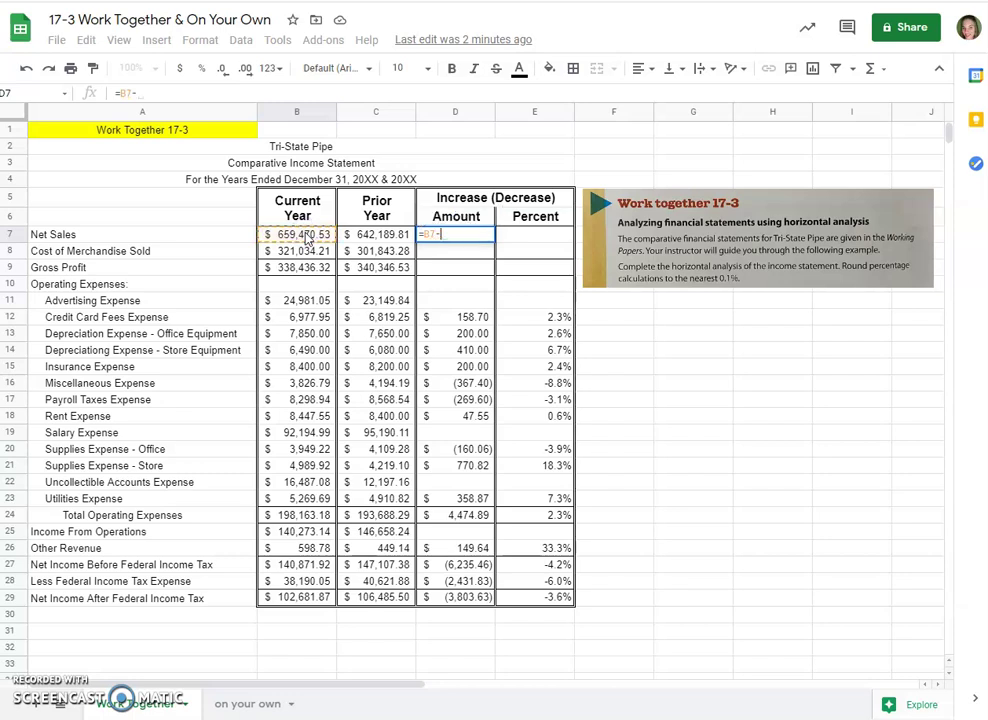
click(360, 236)
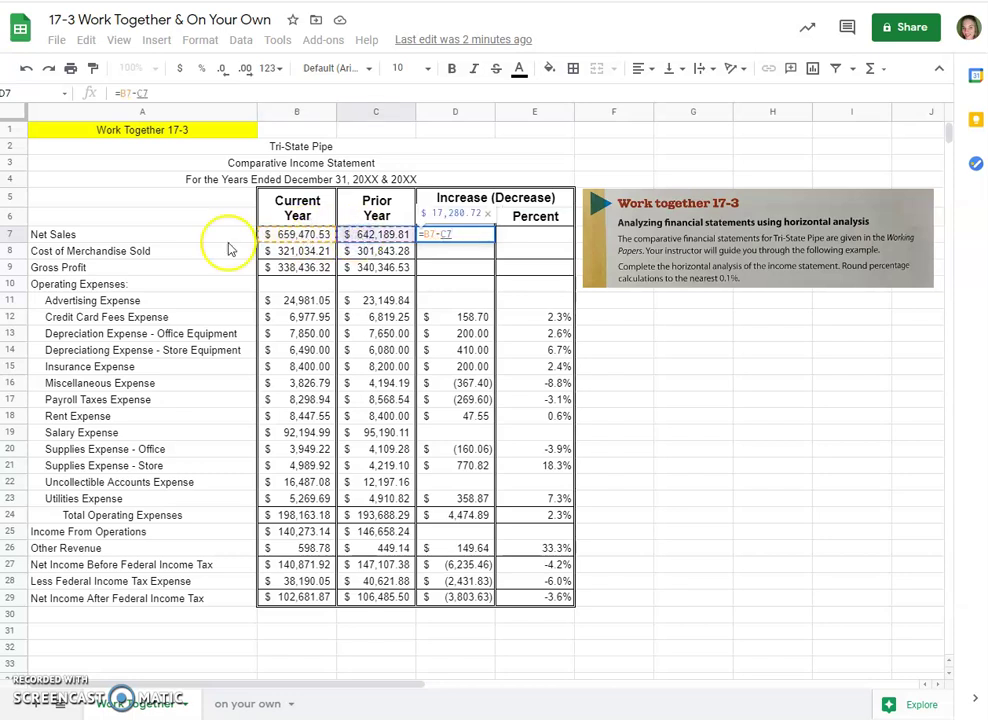
key(Return)
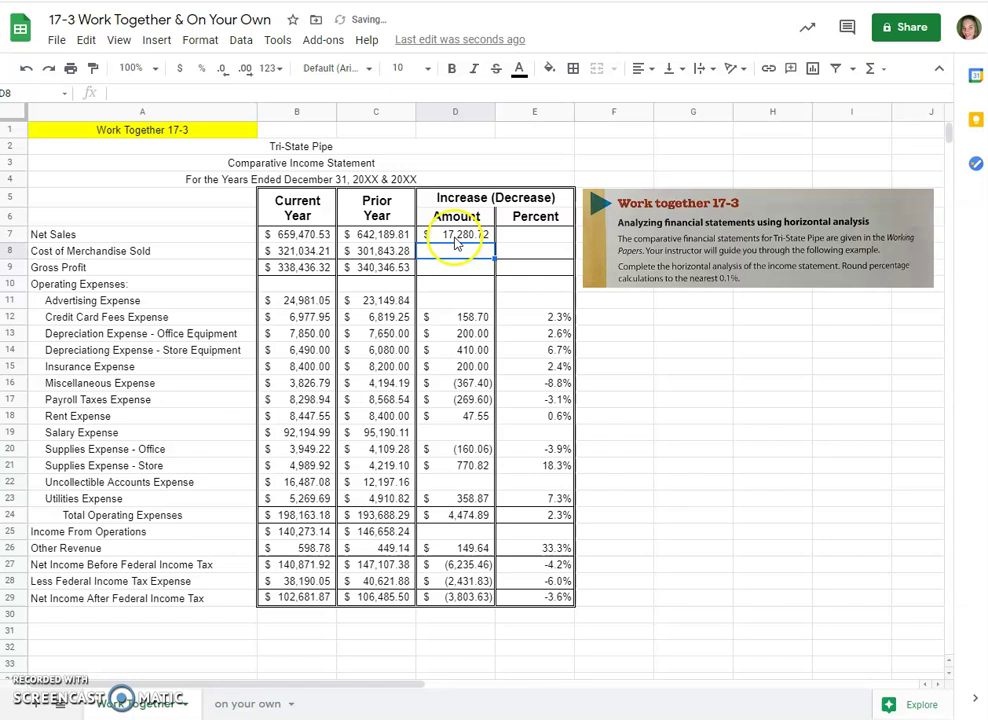
click(455, 237)
Enter =B8-C8 in D8 for a Cost of Merchandise Sold increase of 19,190.93.
click(465, 254)
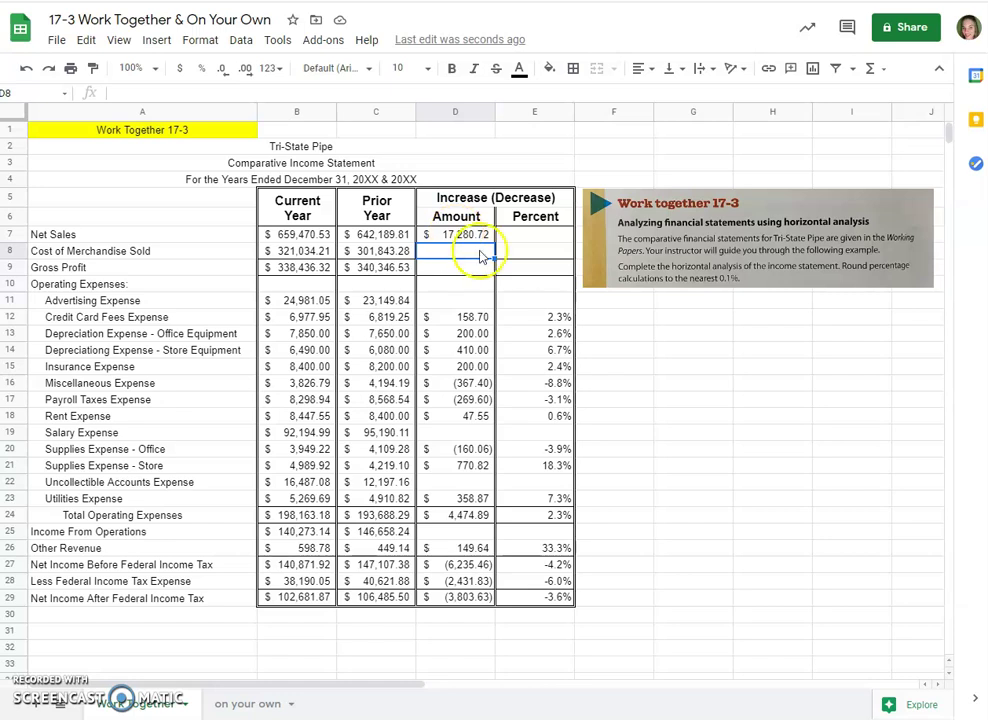
text(=)
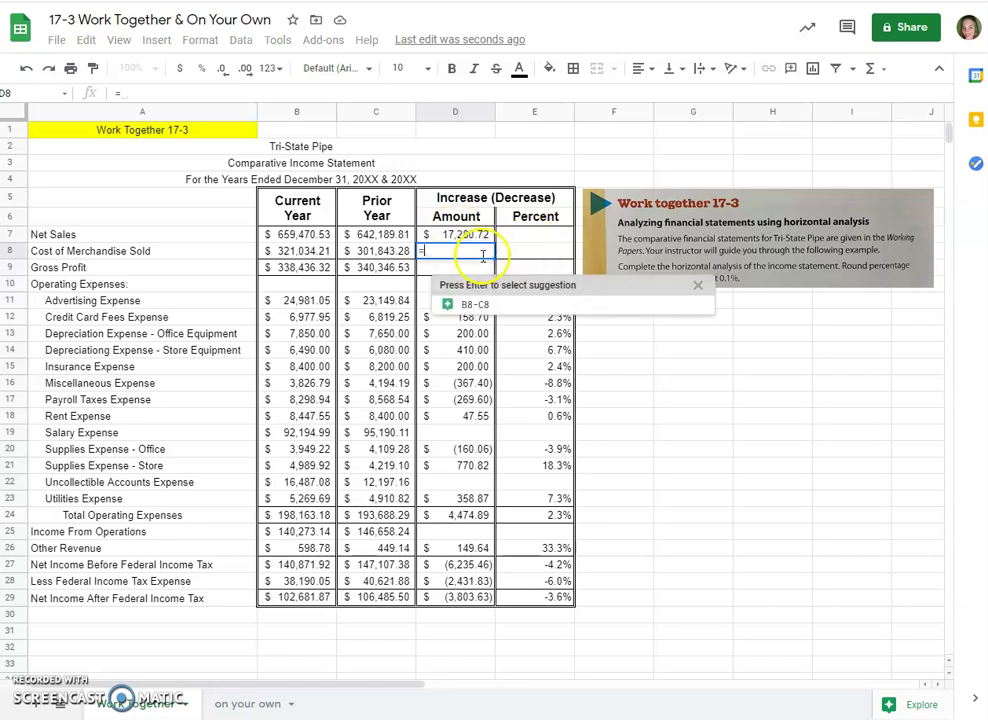
click(300, 253)
text(-)
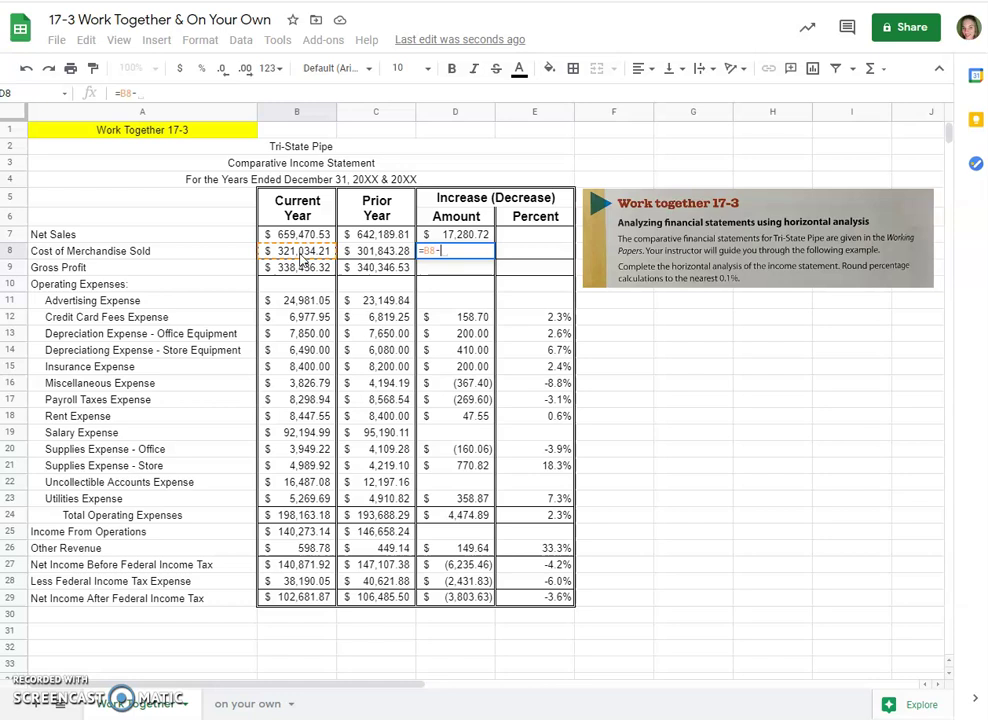
click(379, 252)
key(Return)
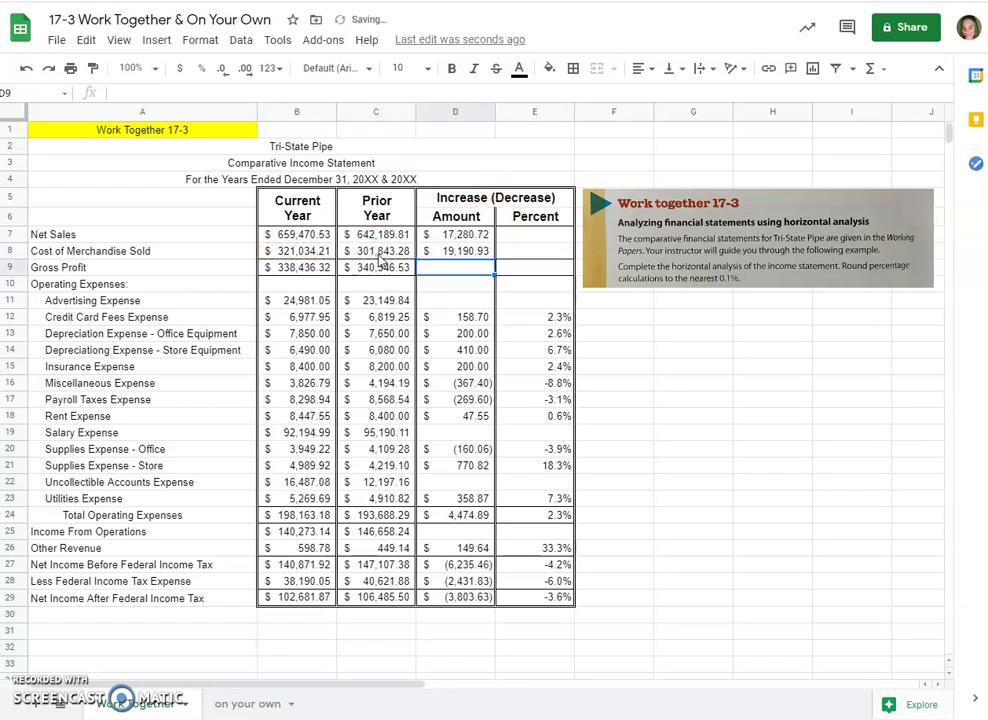
Copy the D8 formula and paste the formula only into Gross Profit D9 and Advertising D11.
click(446, 255)
right_click(448, 256)
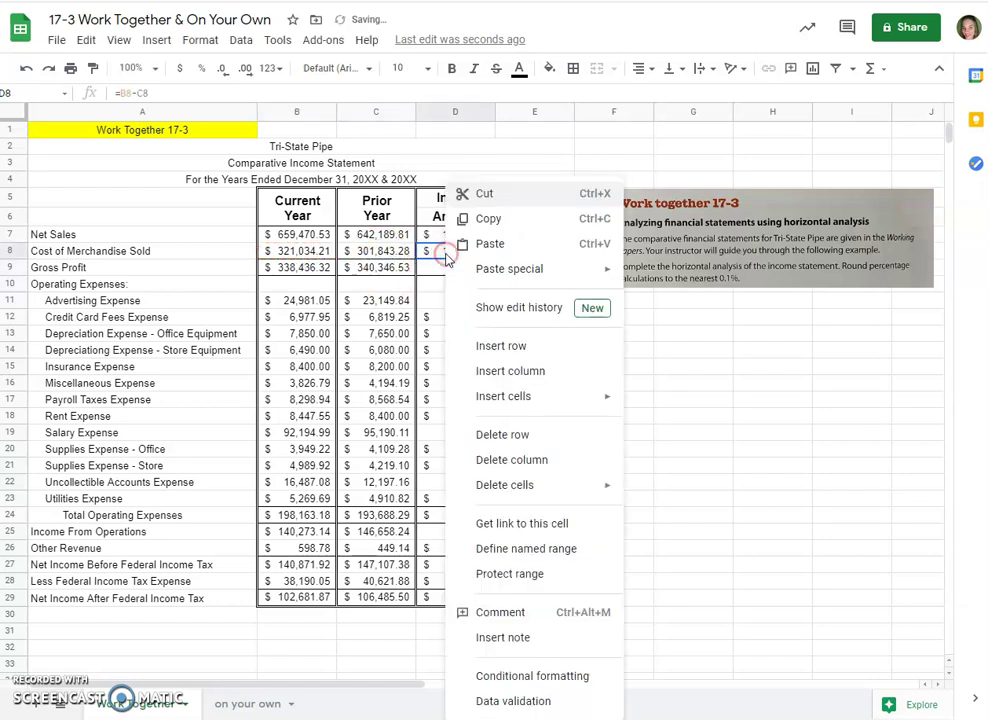
click(510, 220)
click(460, 272)
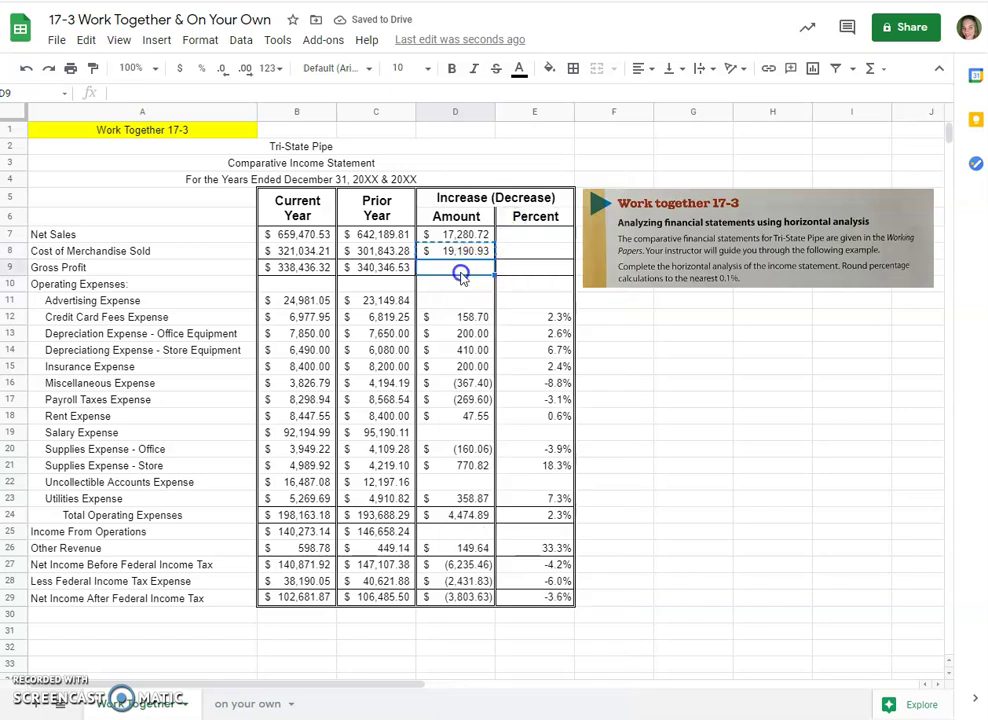
right_click(460, 275)
mouse_move(545, 230)
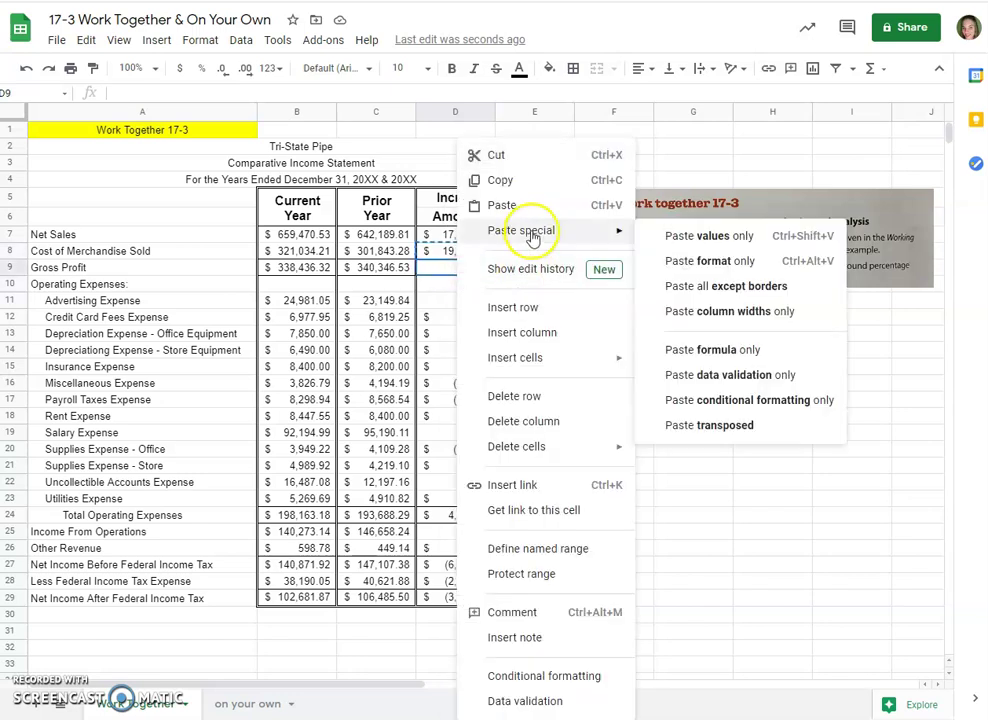
click(762, 352)
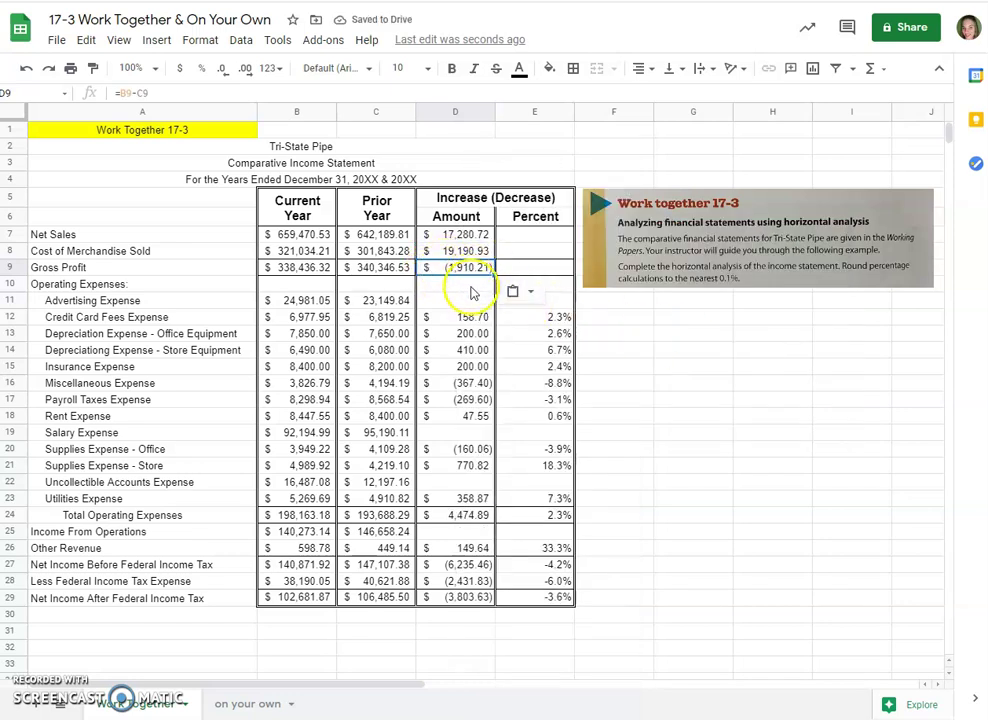
click(455, 302)
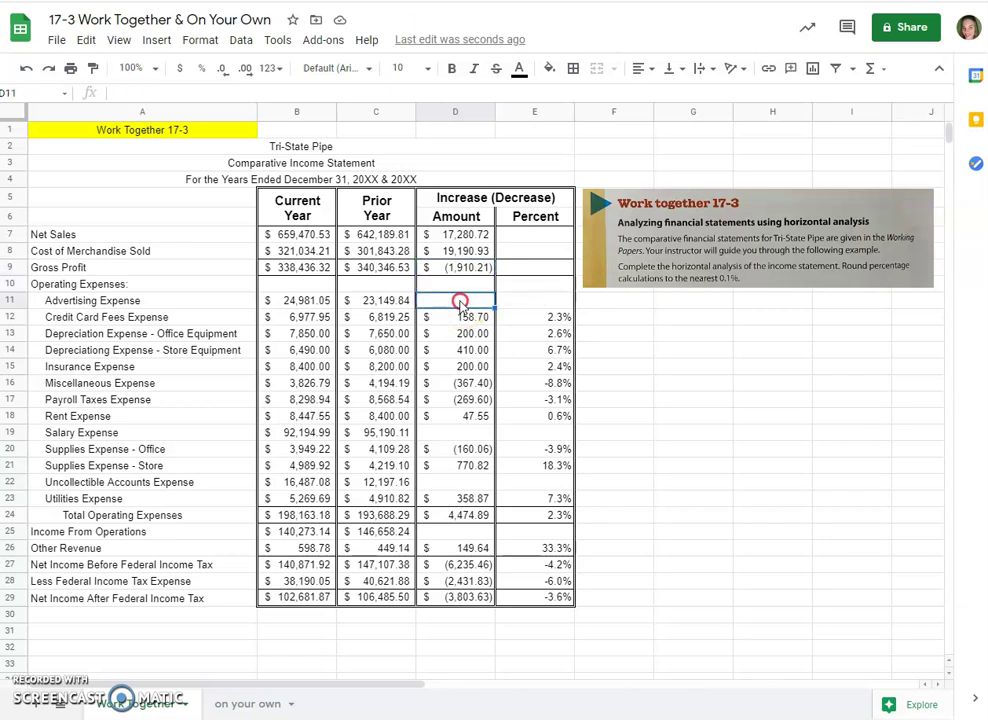
right_click(455, 302)
mouse_move(590, 230)
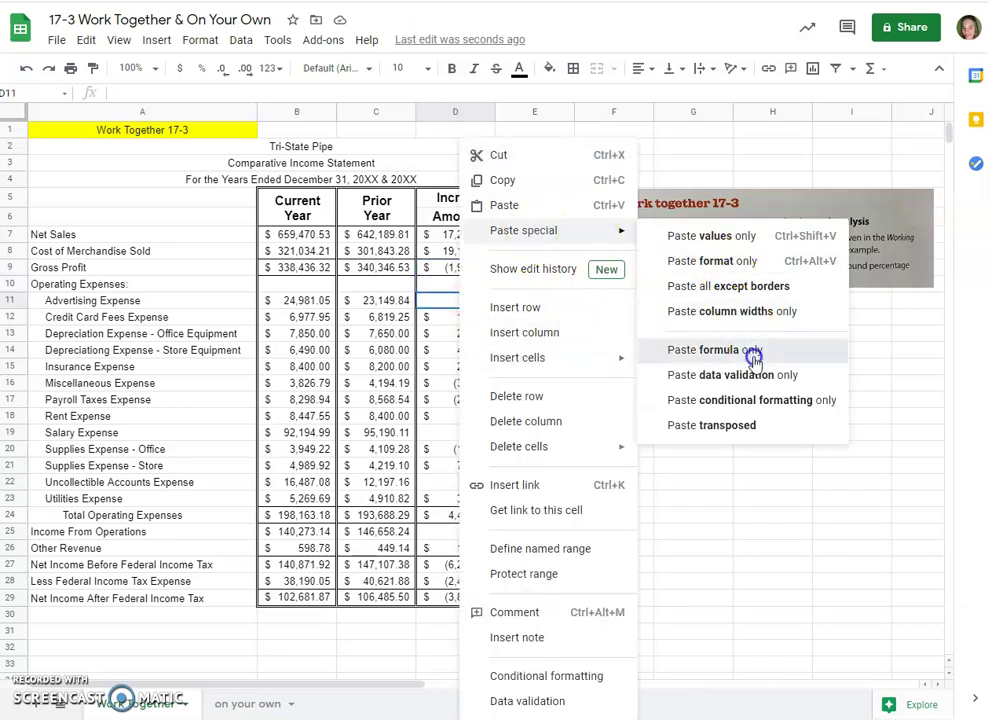
click(712, 349)
Paste the difference formula only into D19, D22 and D25 for Salary, Uncollectible Accounts and Income From Operations.
click(451, 434)
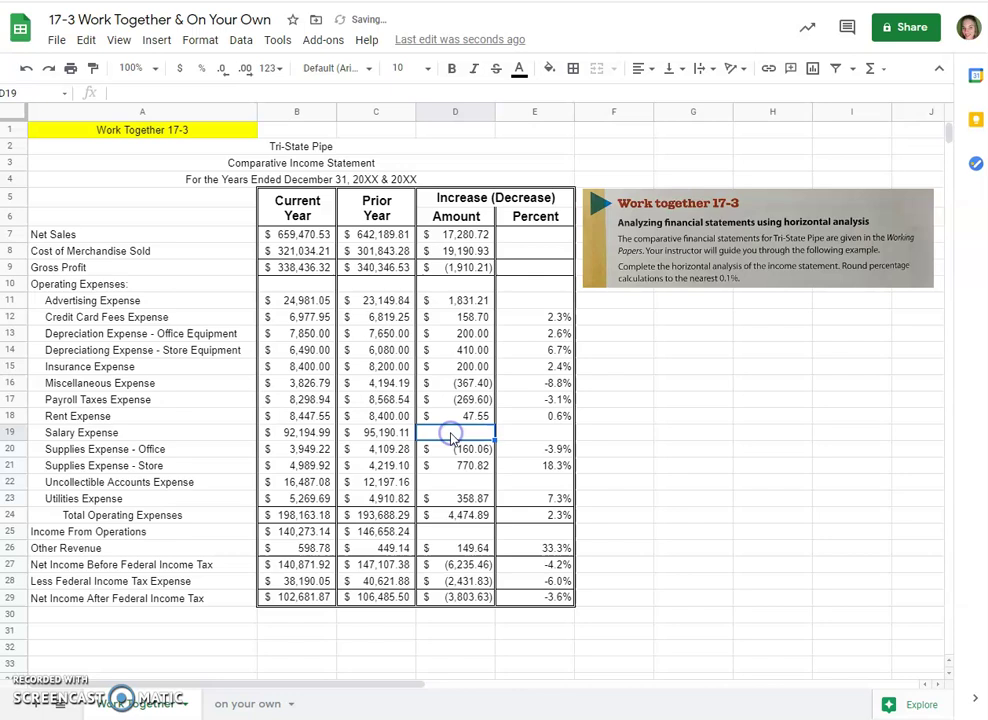
right_click(451, 434)
mouse_move(547, 228)
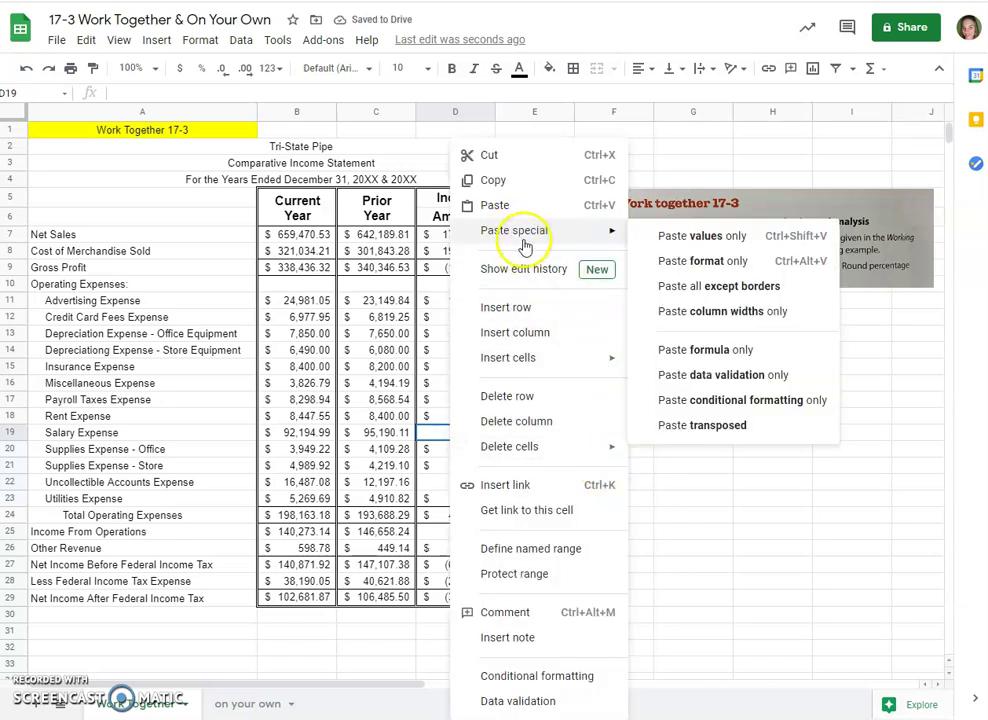
click(734, 349)
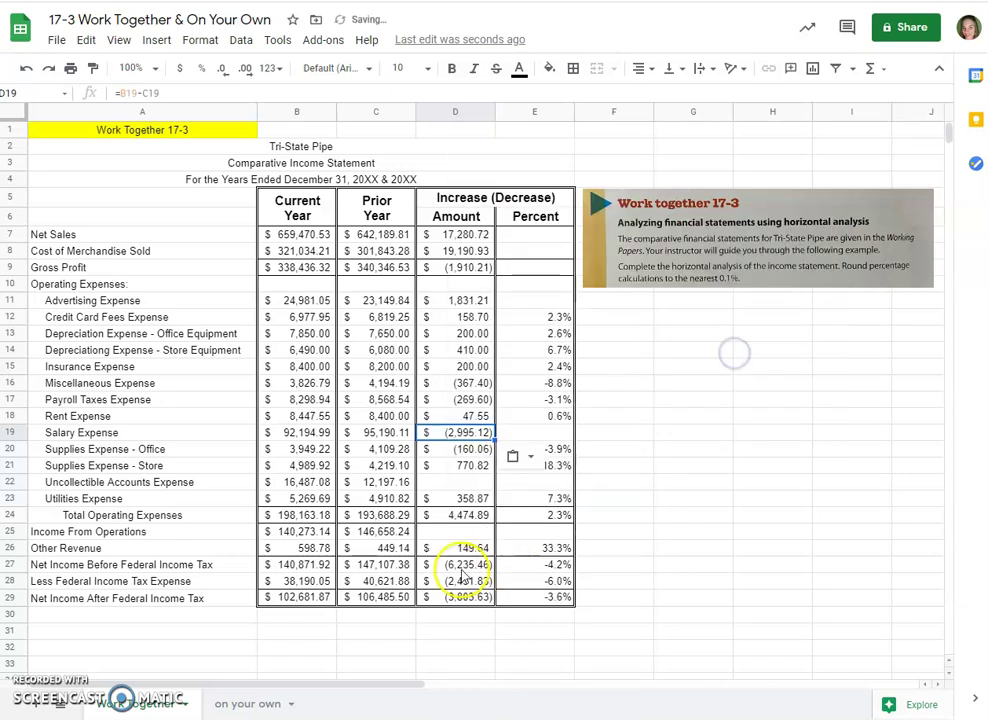
click(453, 470)
right_click(452, 481)
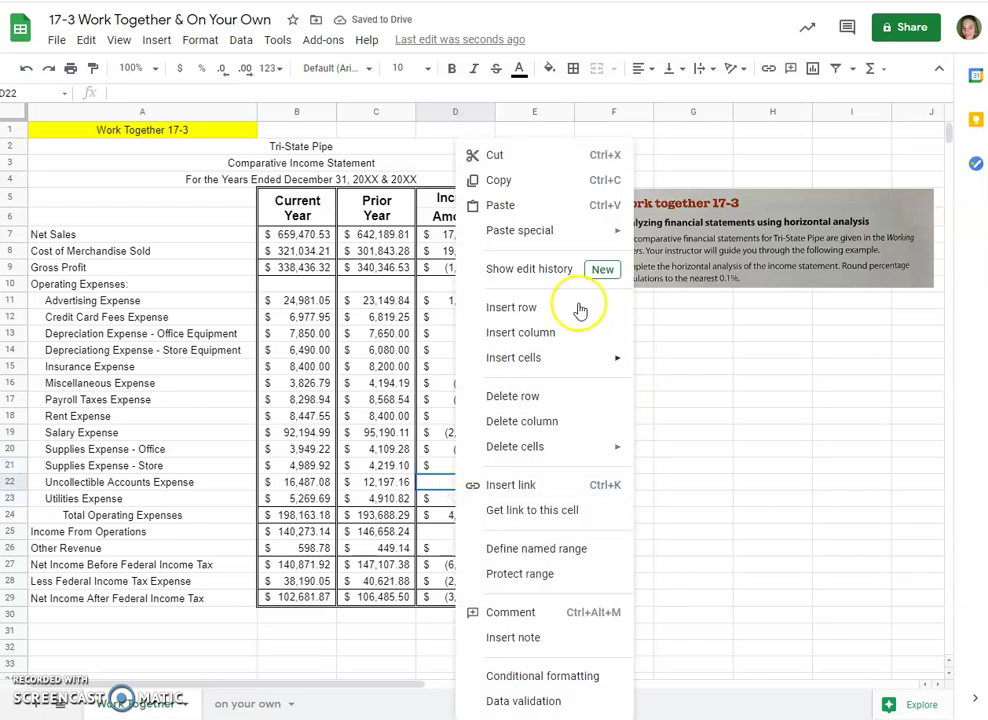
mouse_move(521, 236)
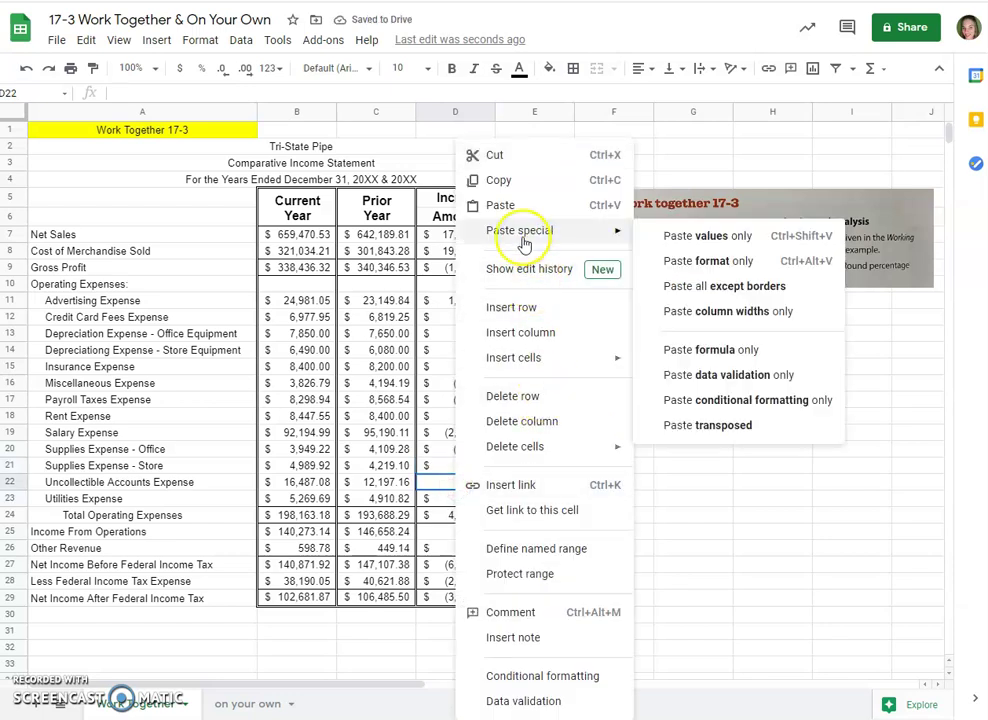
click(730, 350)
click(675, 595)
click(467, 485)
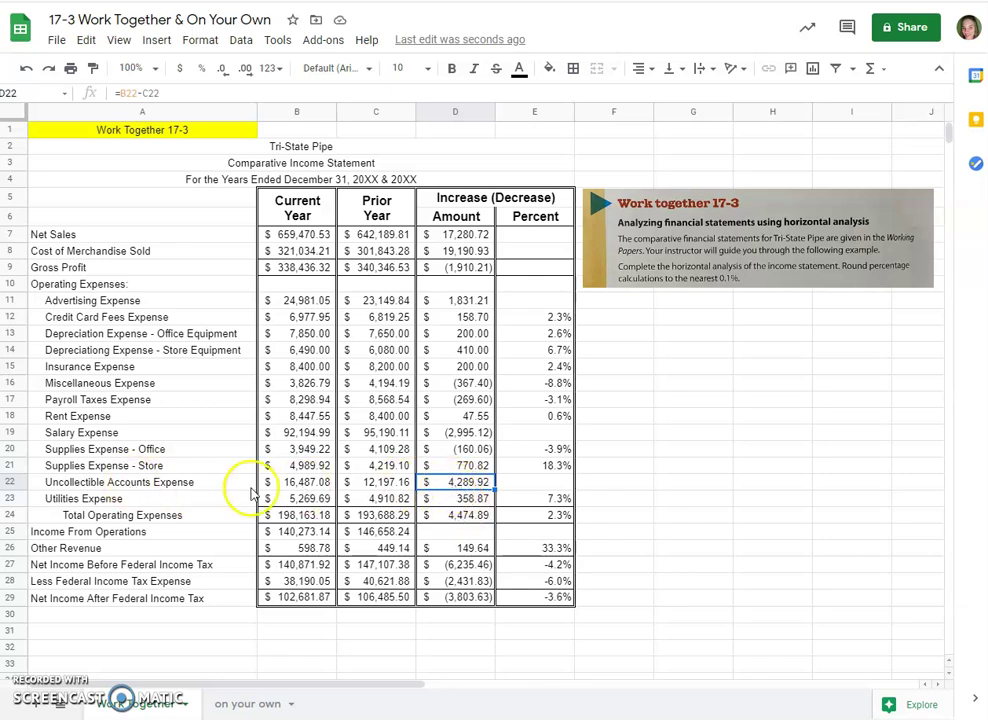
right_click(462, 531)
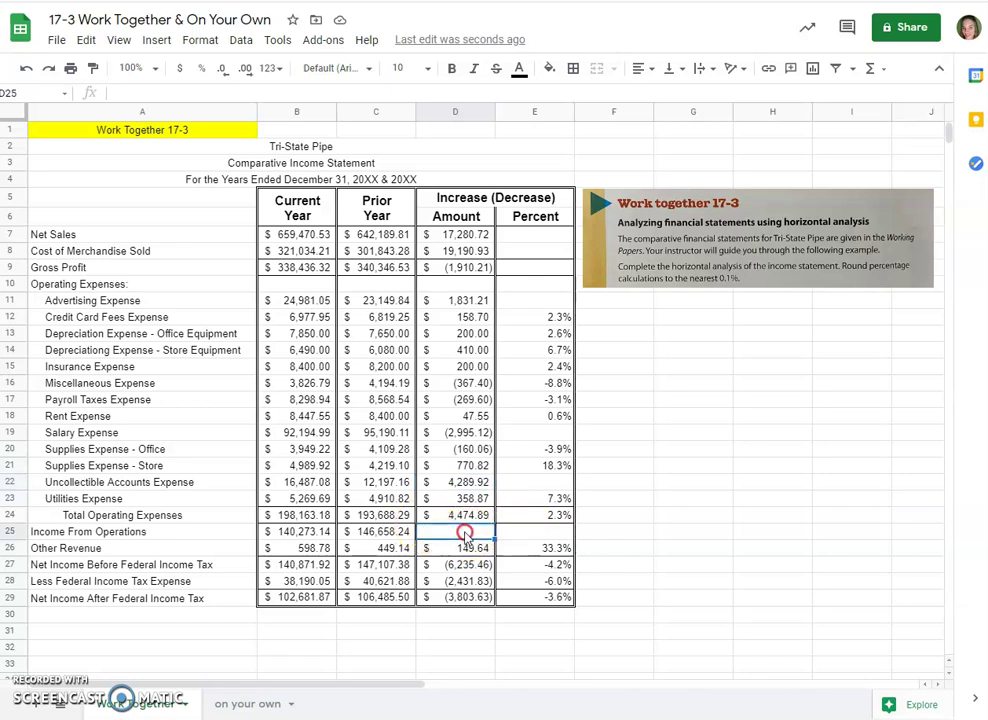
mouse_move(555, 230)
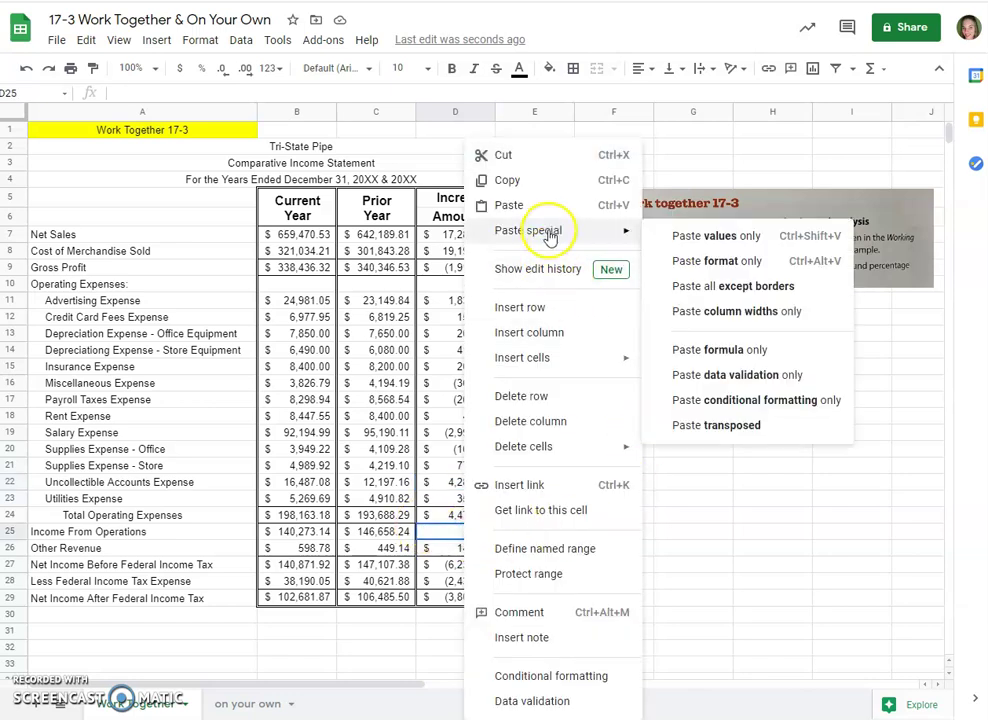
click(719, 346)
click(677, 612)
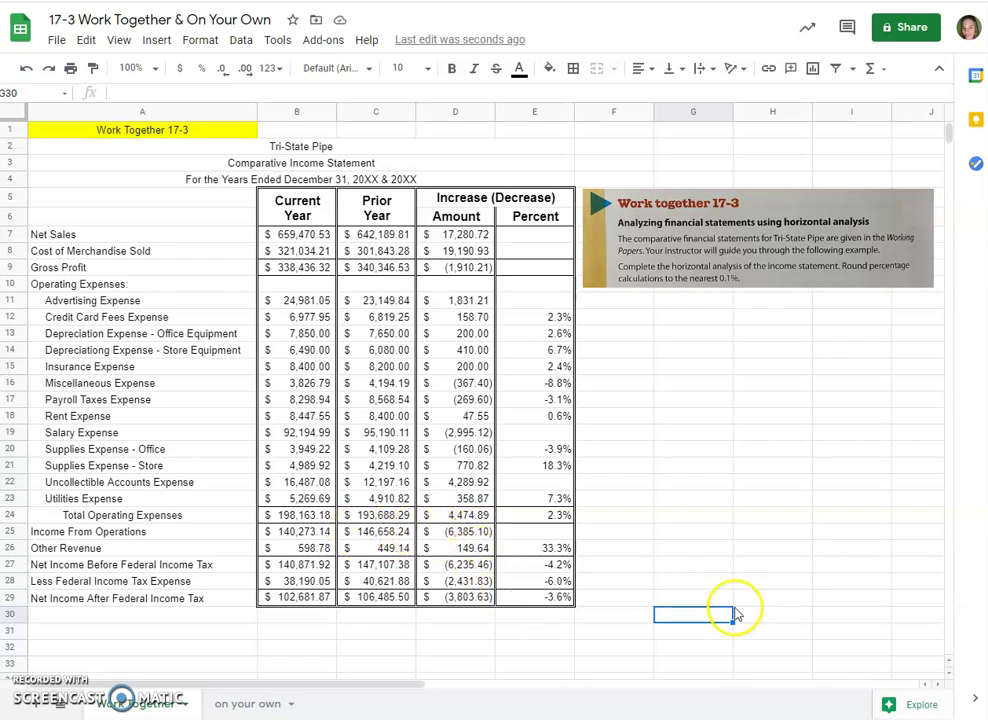
Enter =D7/C7 in E7 for the Net Sales percent increase of 2.7%.
click(705, 597)
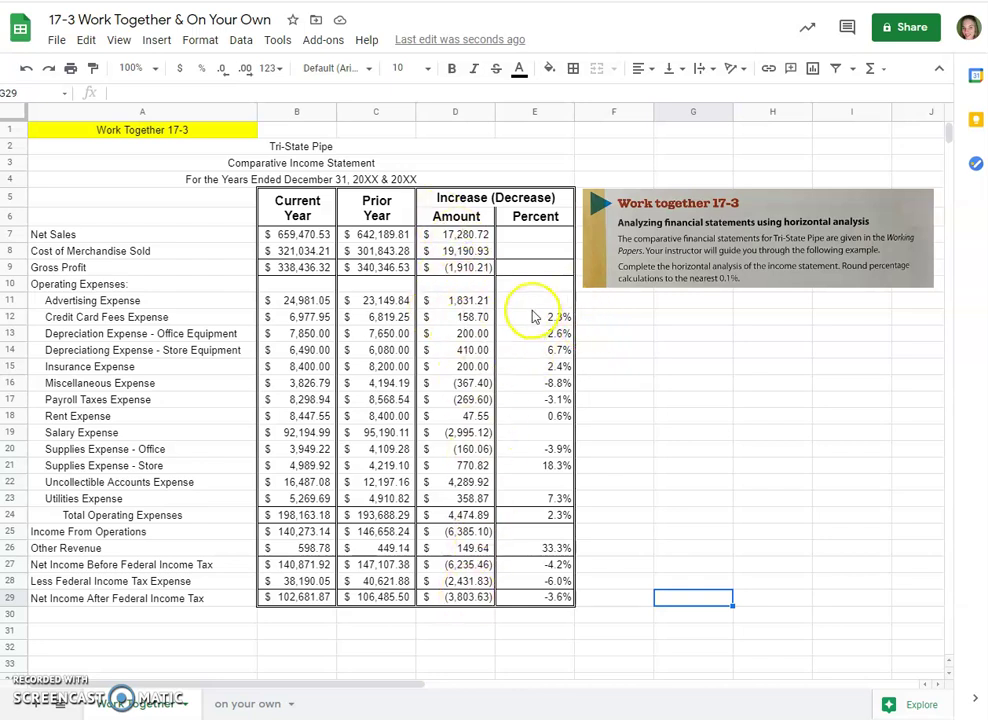
click(531, 235)
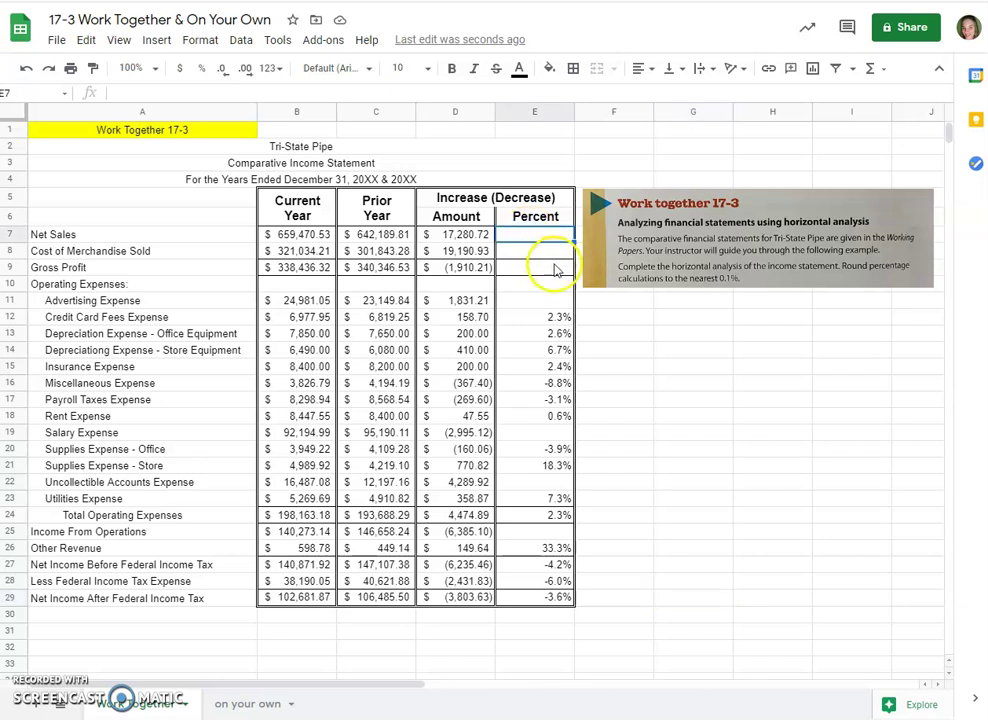
text(=)
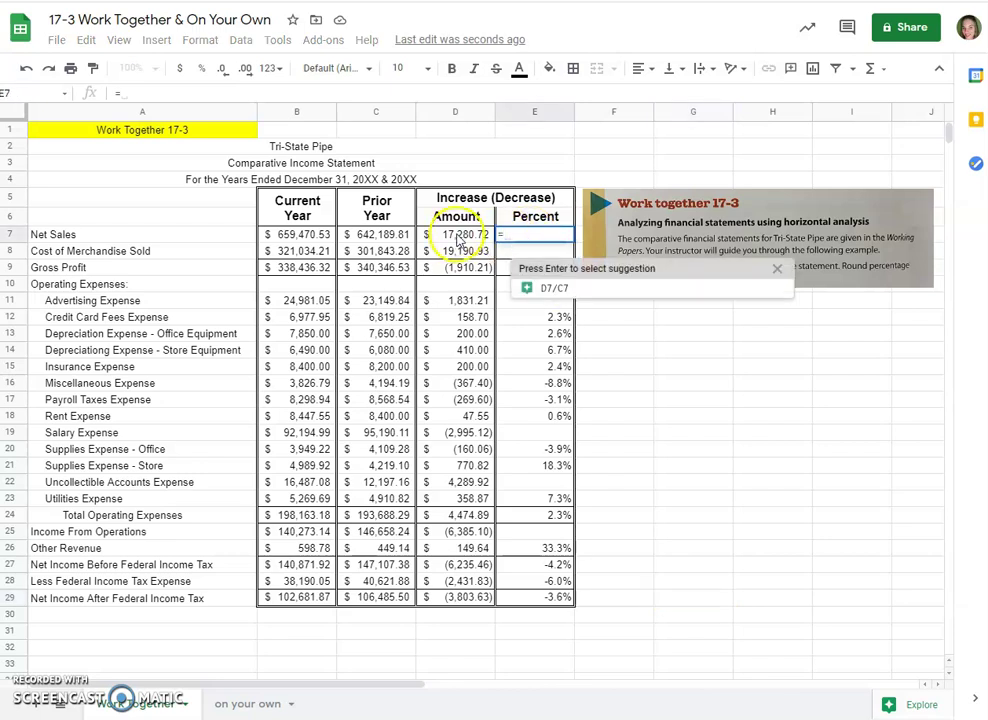
click(461, 238)
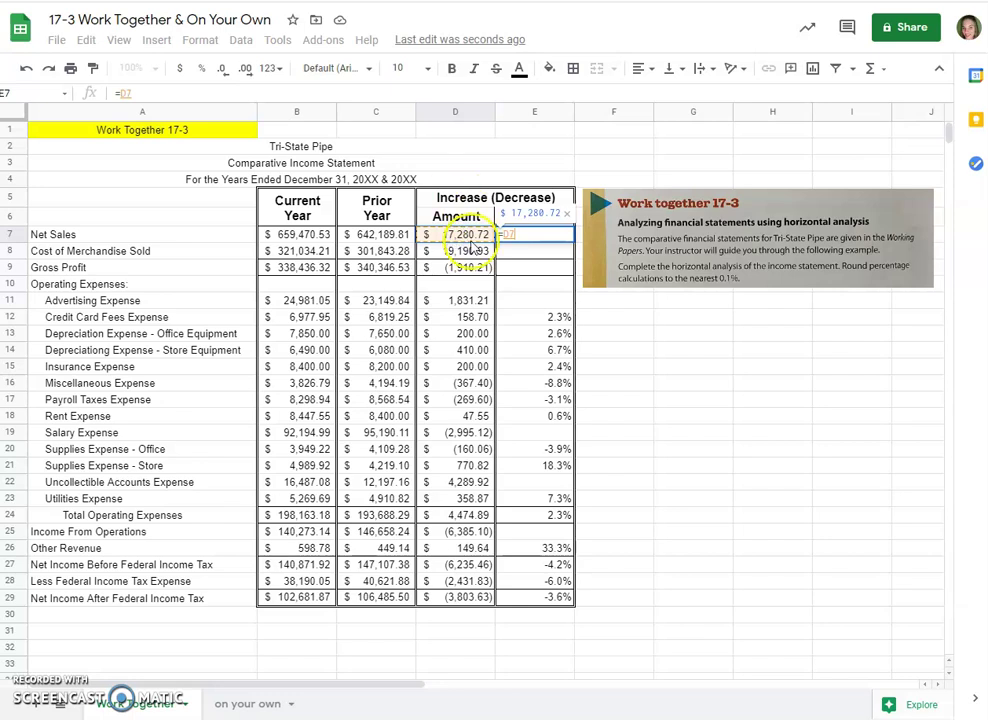
text(/)
click(378, 237)
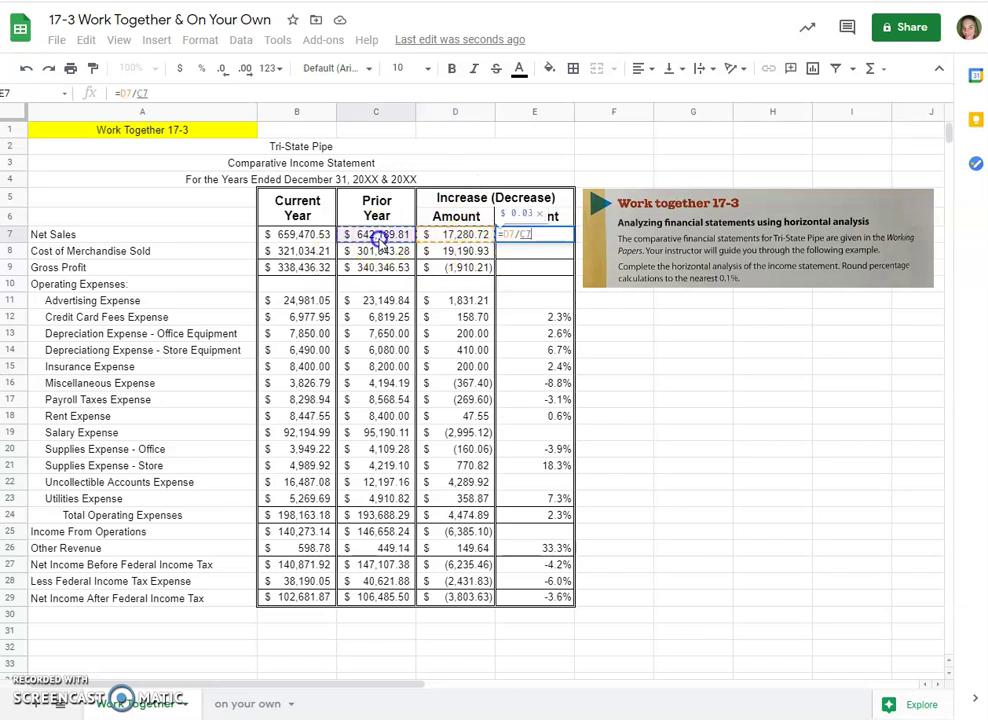
key(Return)
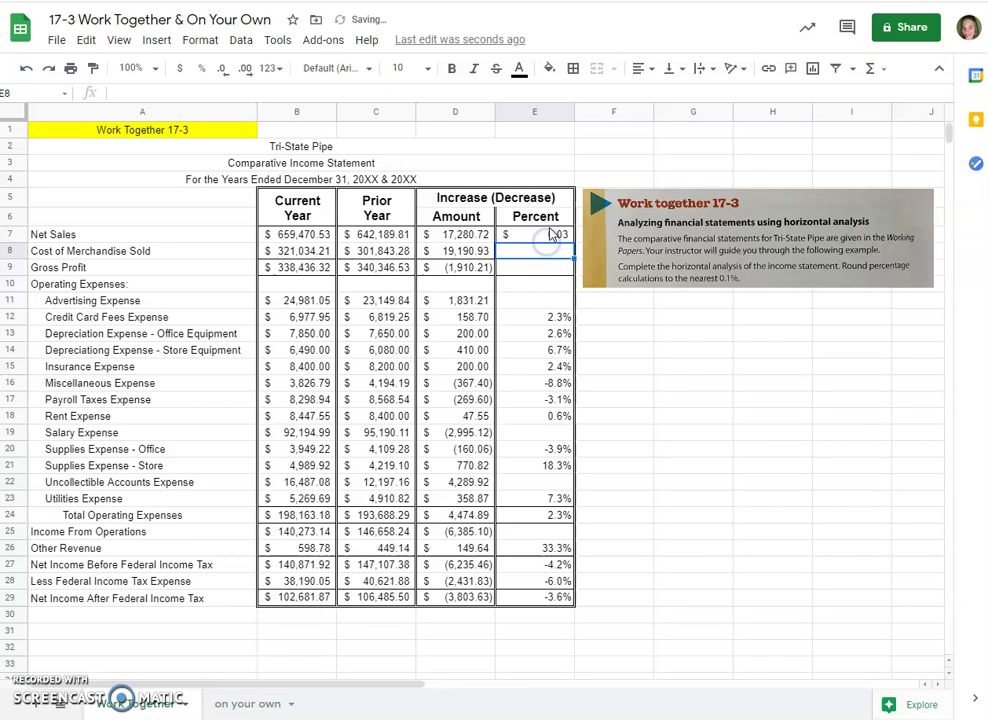
click(548, 235)
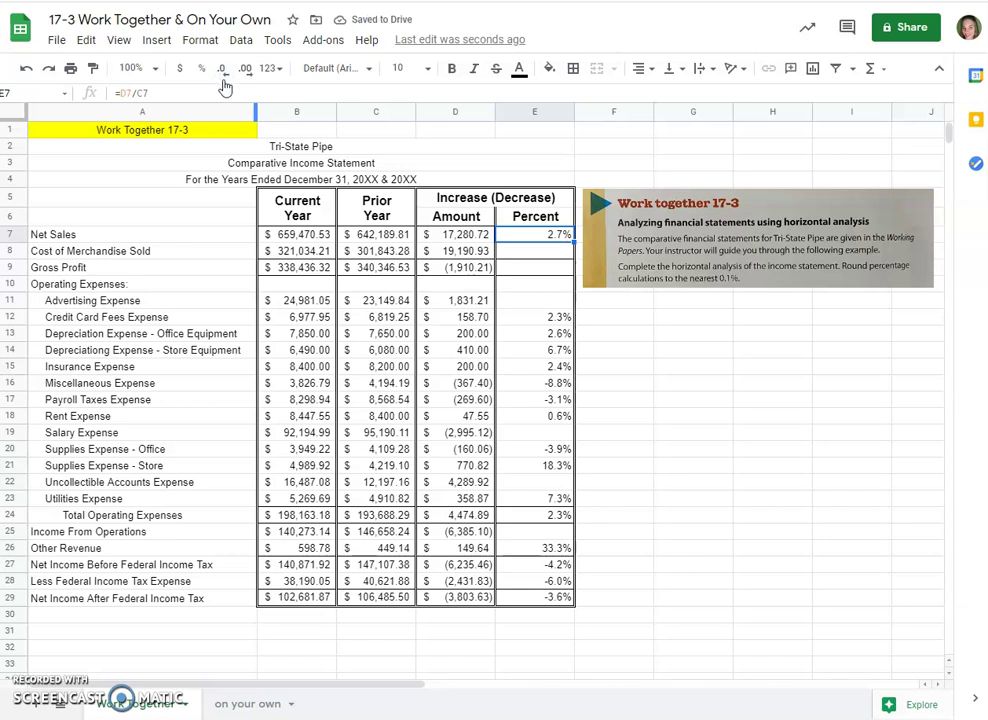
Copy the E7 percent formula into E8 and format E8 as a one-decimal percentage (6.4%).
right_click(549, 237)
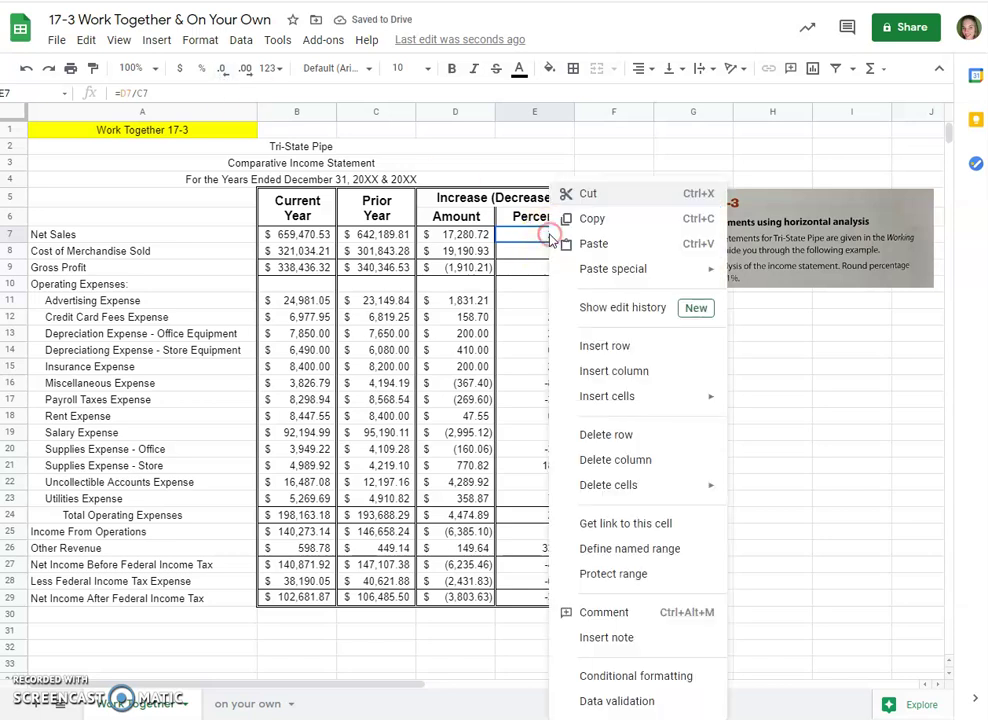
click(642, 245)
click(537, 250)
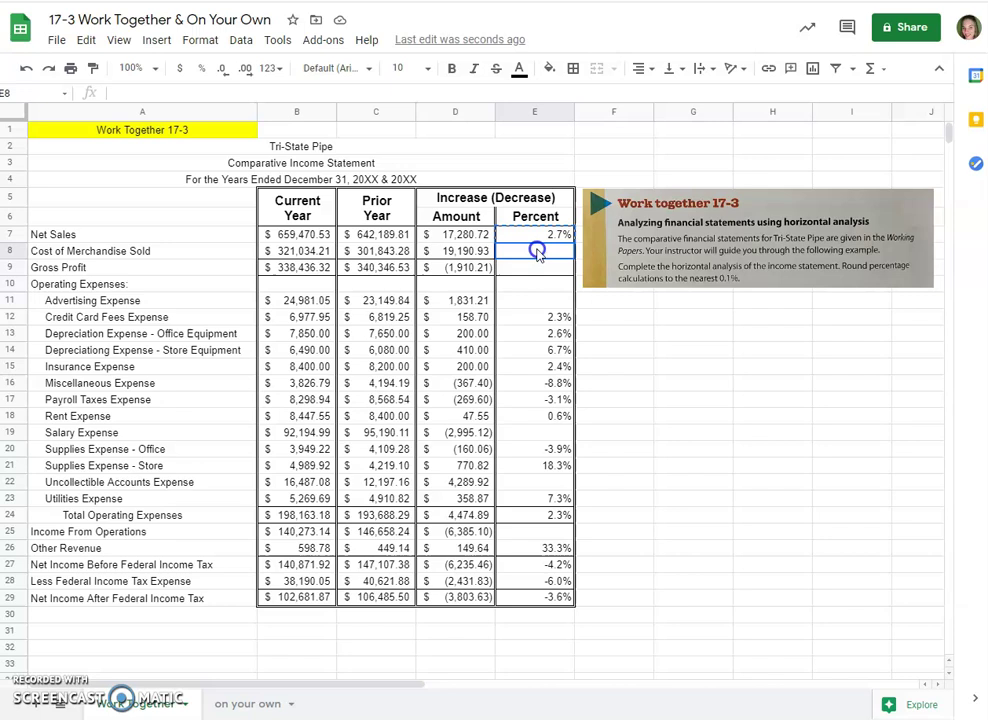
right_click(537, 251)
mouse_move(633, 228)
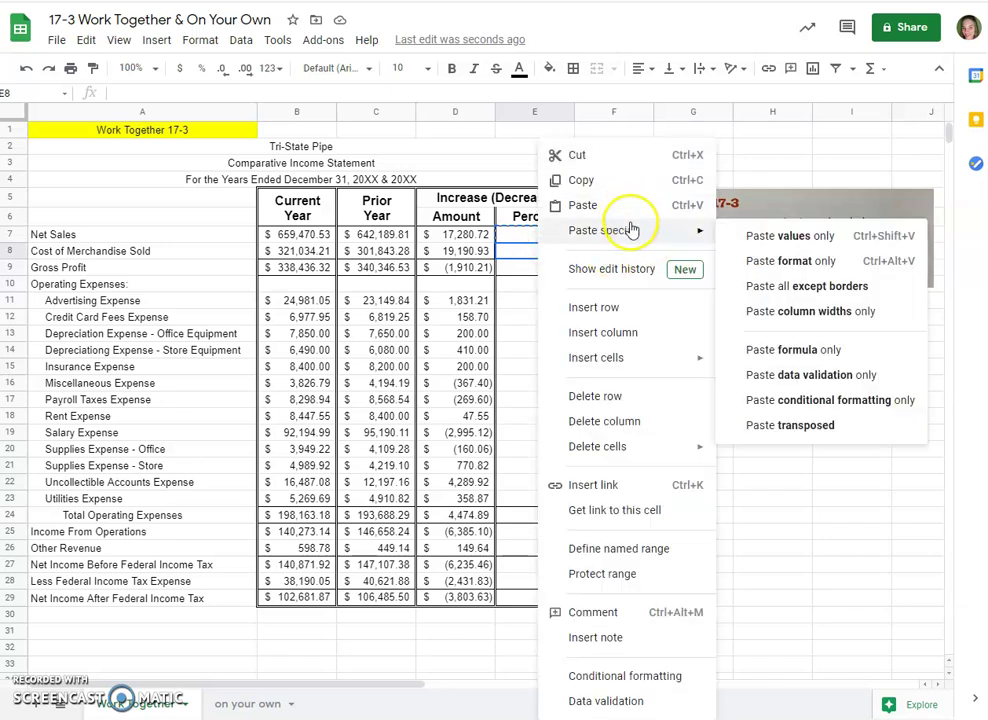
click(836, 358)
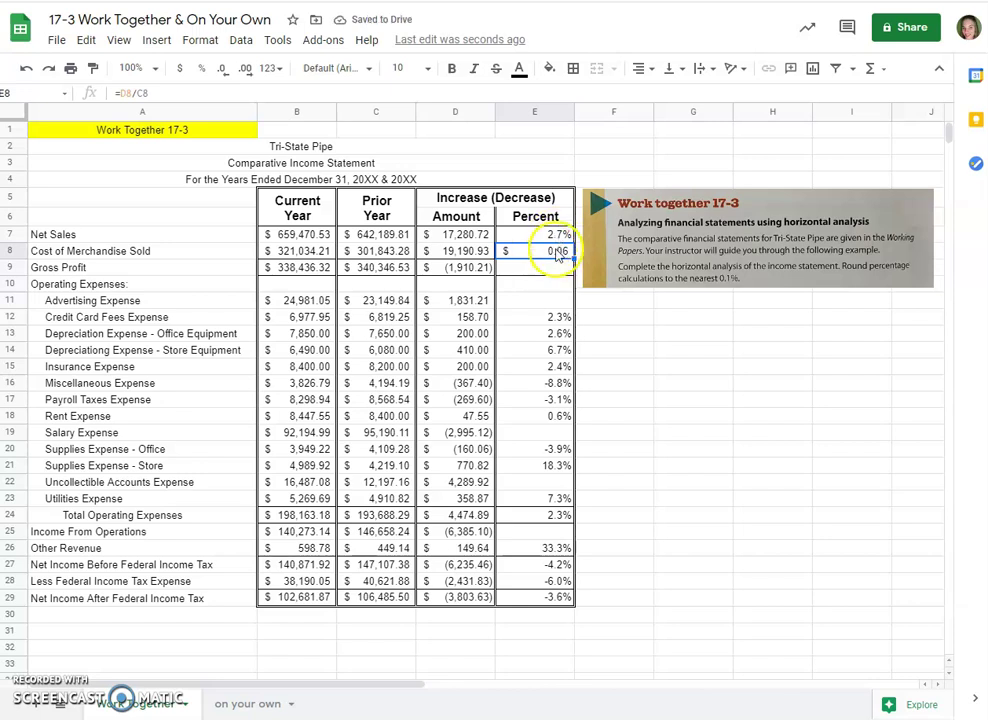
click(201, 74)
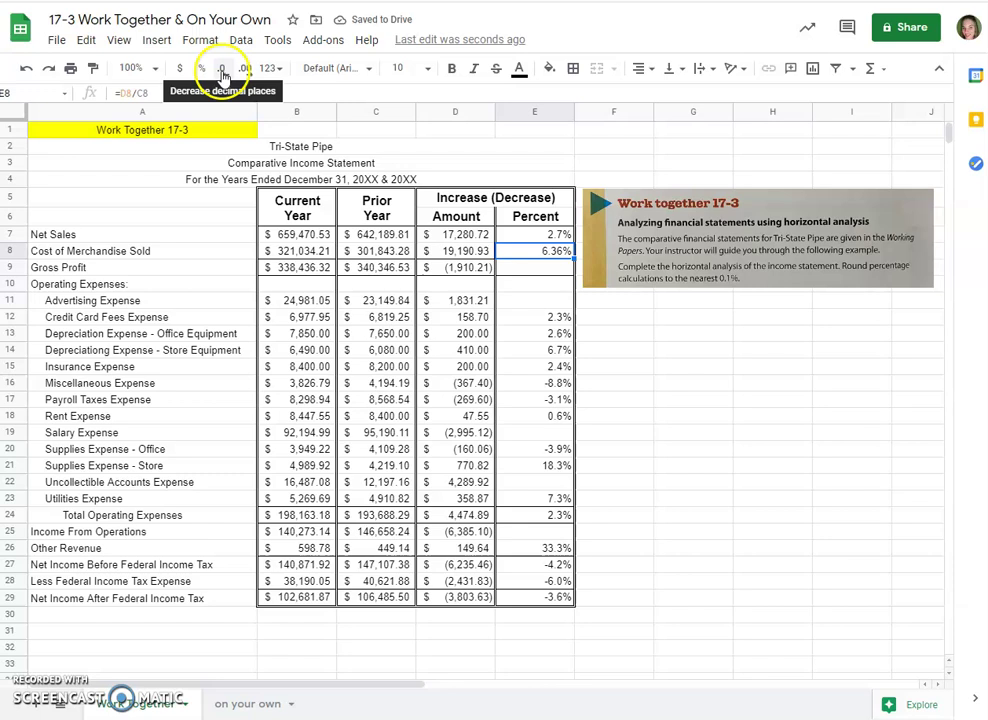
click(221, 68)
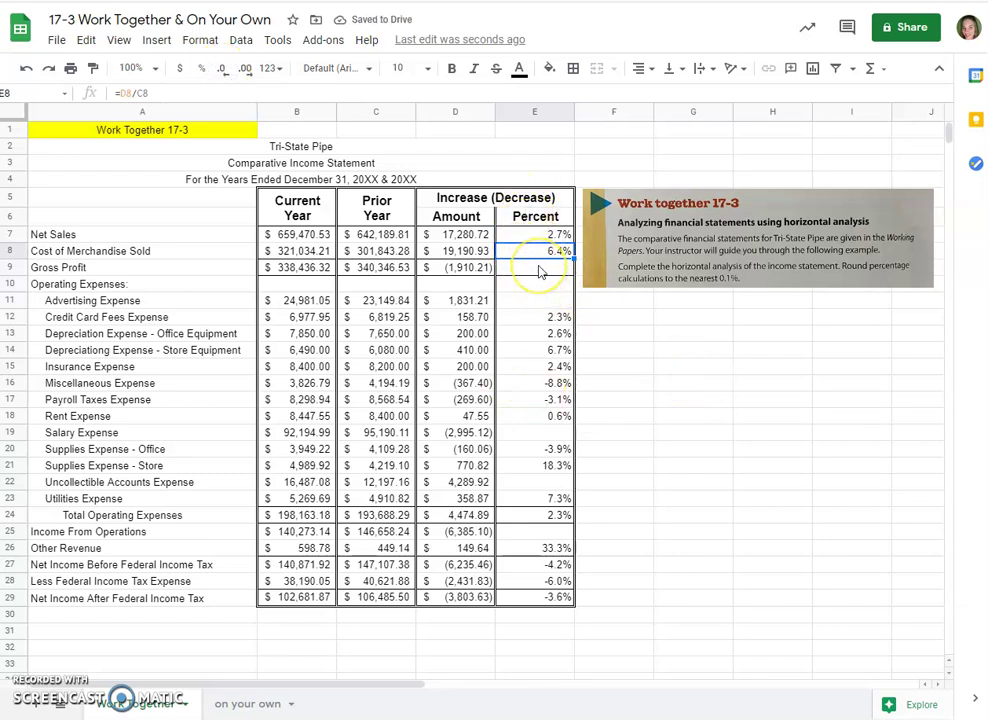
Paste the percent formula only into Gross Profit E9 and Advertising Expense E11.
click(538, 268)
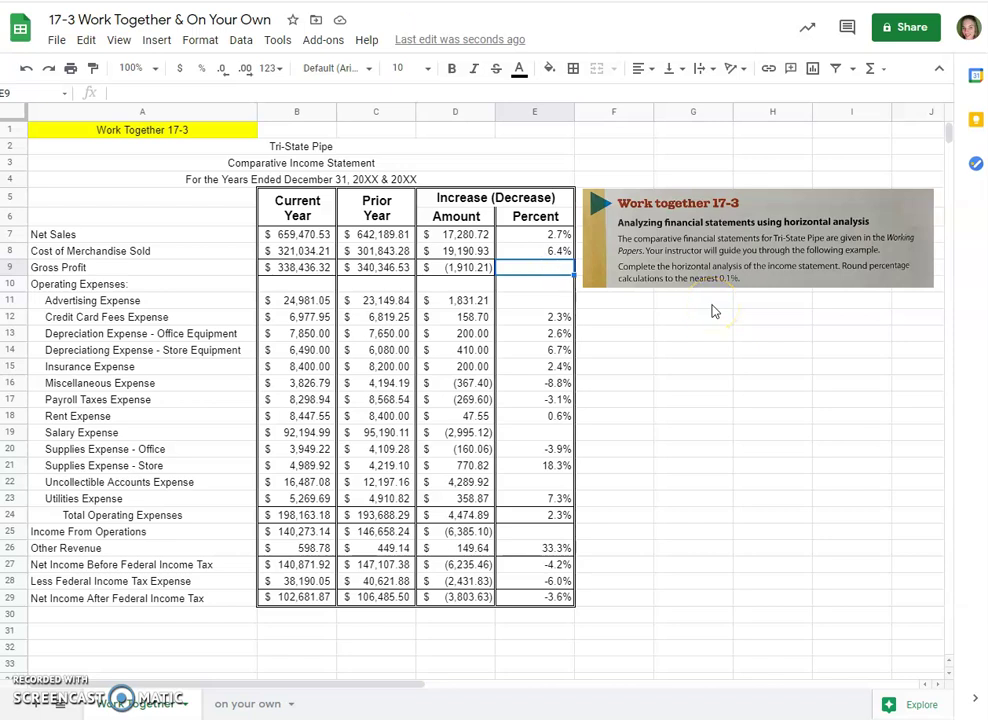
click(536, 254)
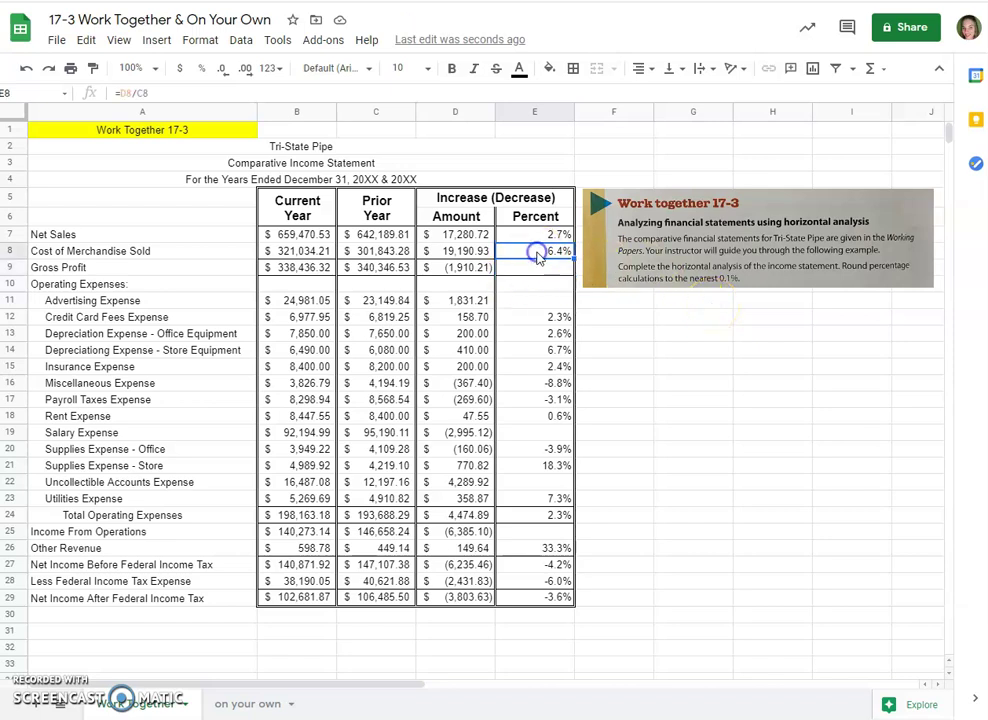
right_click(539, 267)
mouse_move(625, 229)
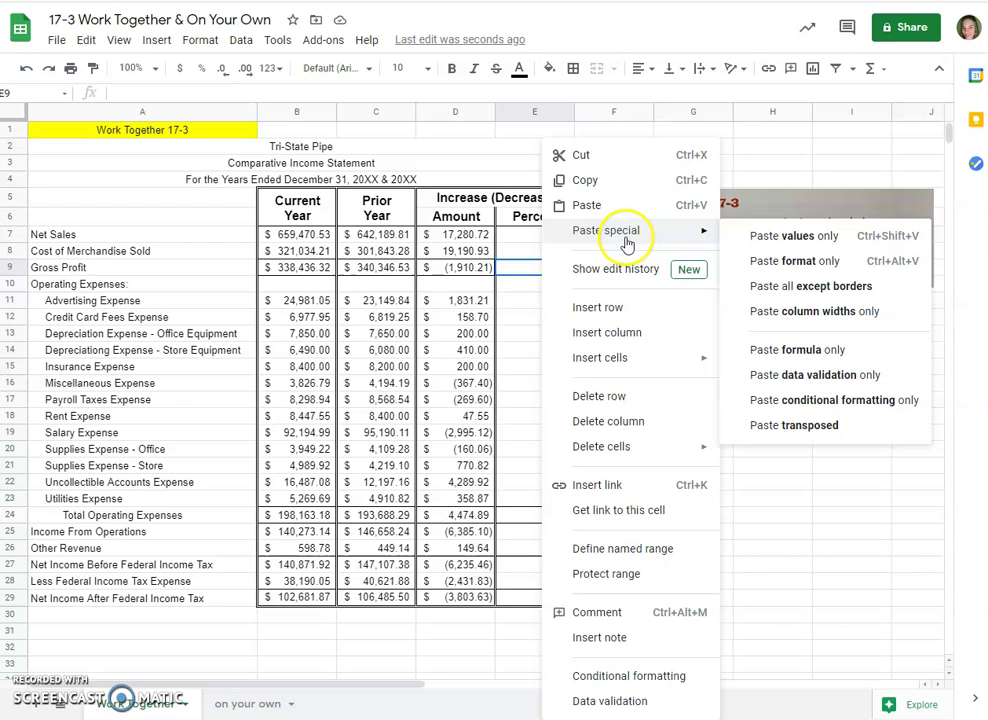
click(831, 350)
right_click(537, 300)
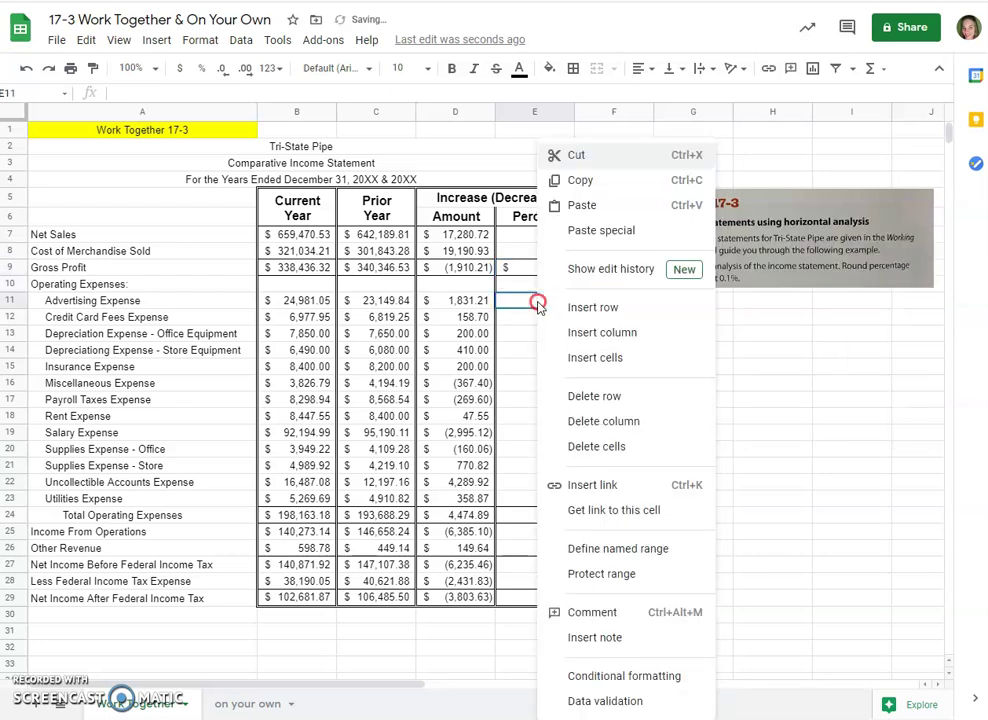
mouse_move(637, 230)
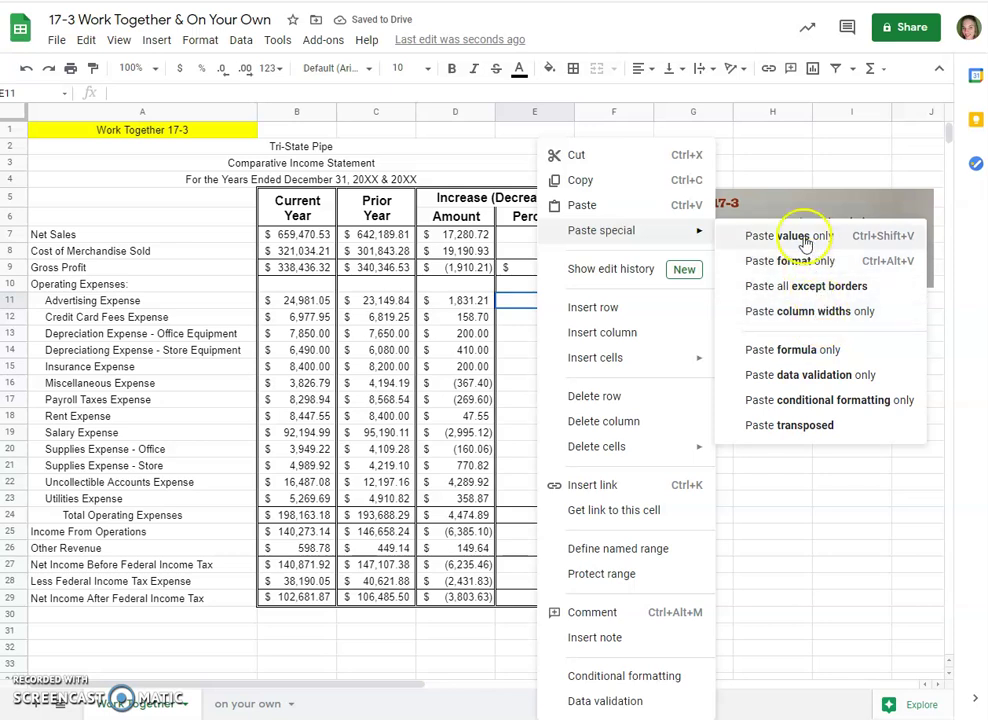
click(811, 350)
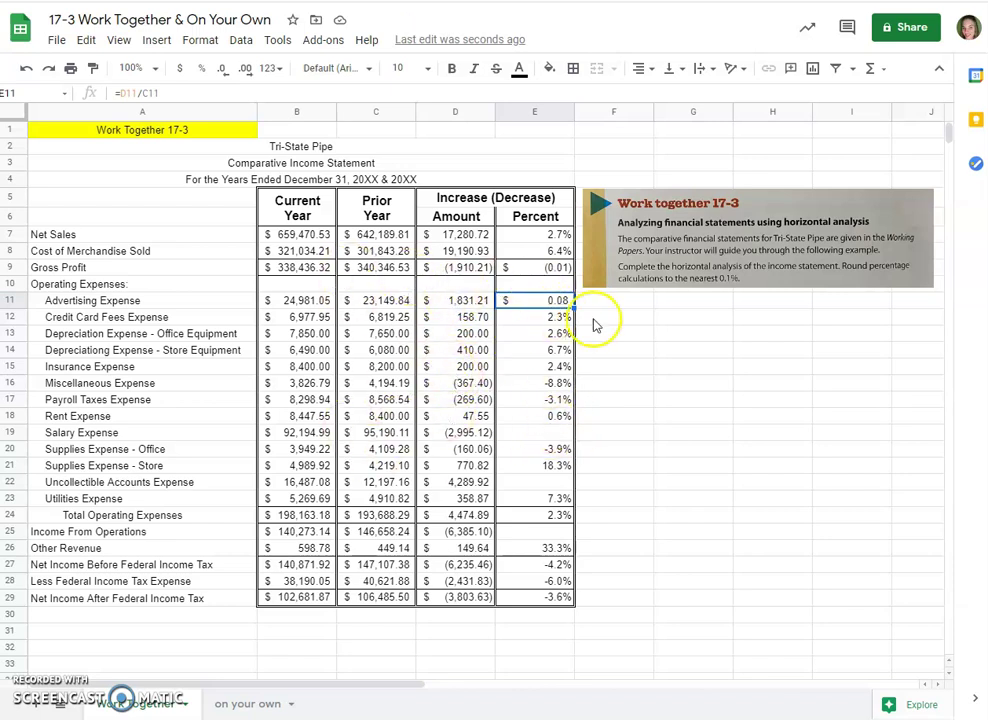
Paste the percent formula into E19, E22 and E25 for Salary, Uncollectible Accounts and Income From Operations.
click(542, 432)
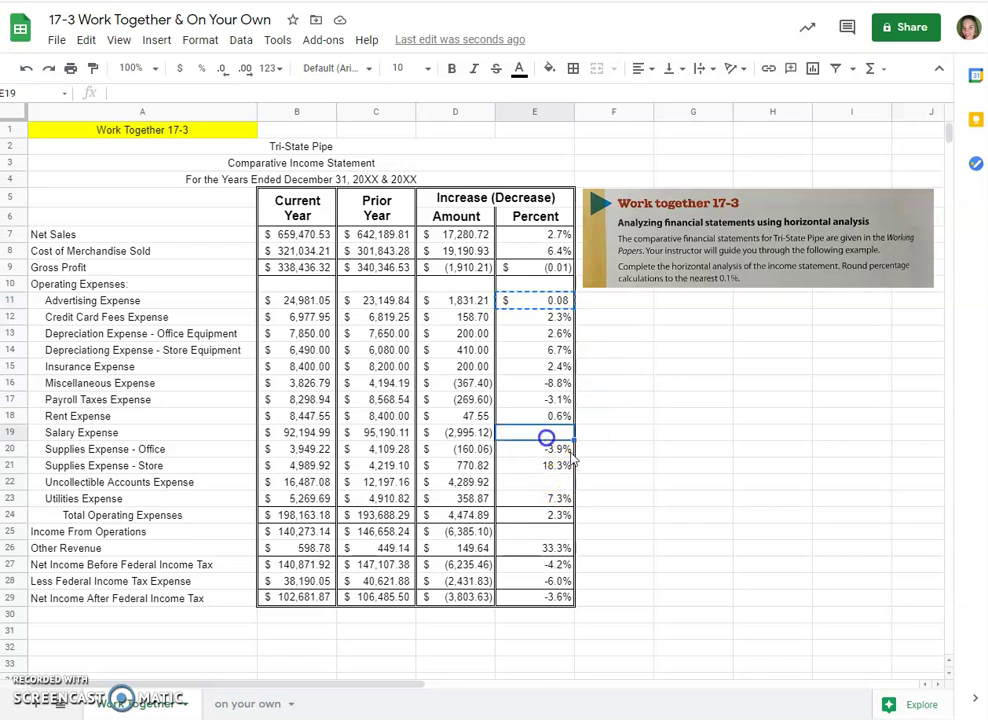
key(ctrl+v)
click(545, 483)
key(ctrl+v)
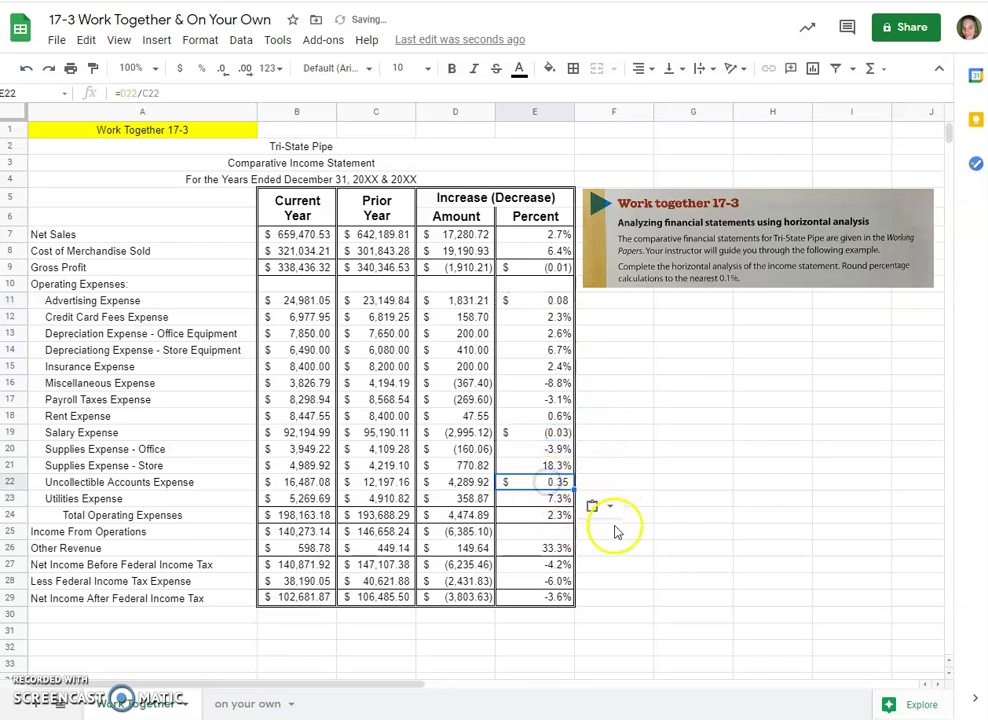
click(540, 532)
key(ctrl+v)
click(638, 563)
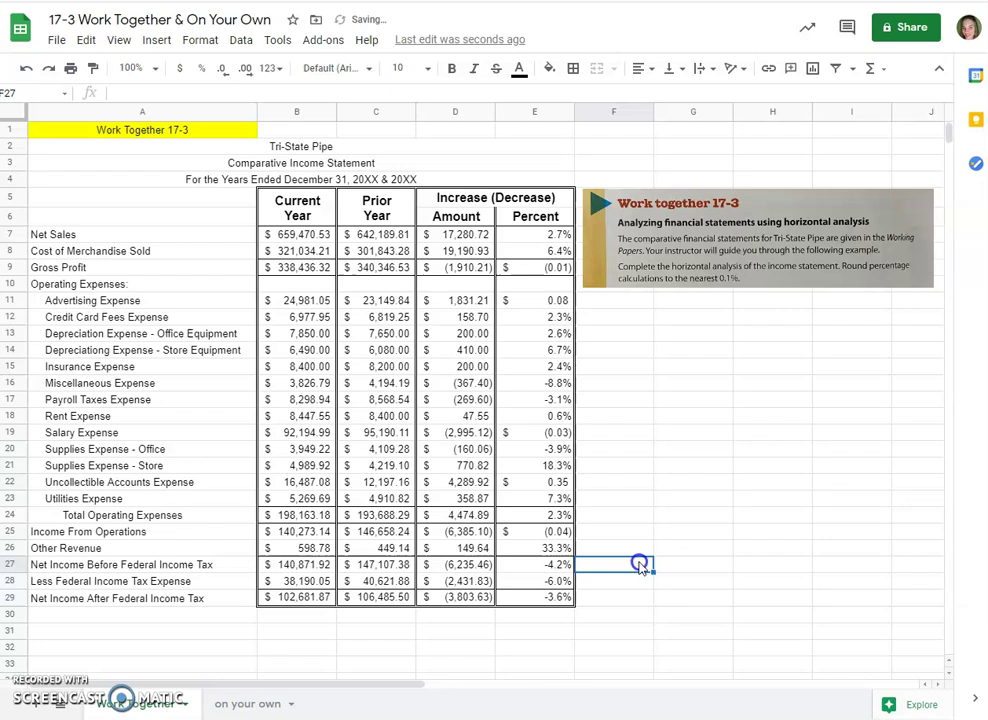
click(525, 338)
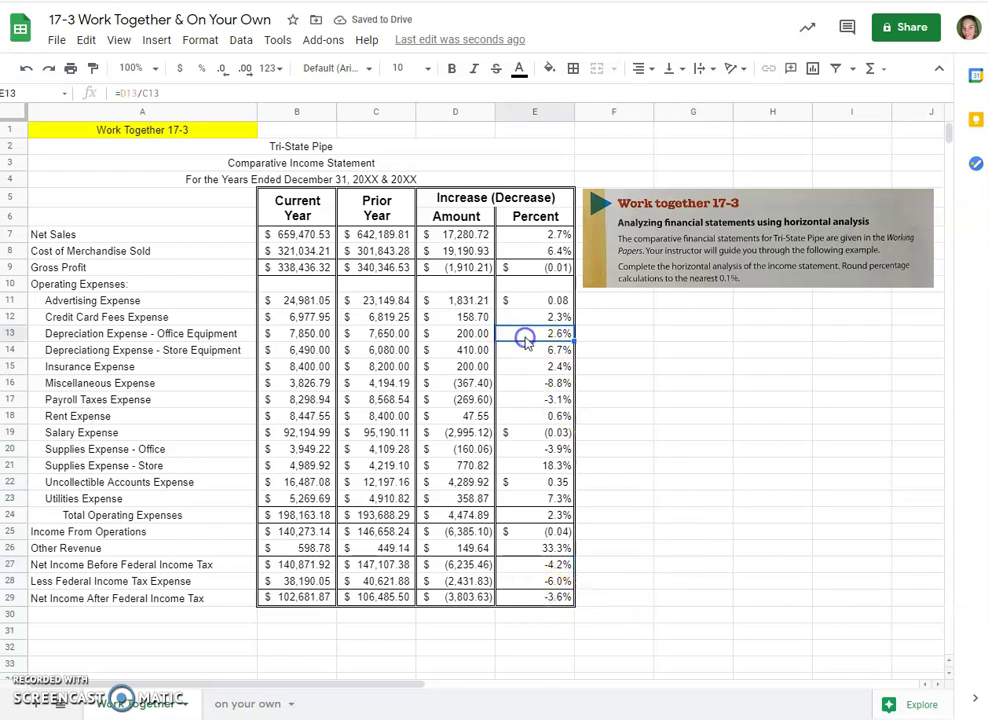
Format E7:E29 as one-decimal percentages, e.g. Gross Profit -0.6% and Uncollectible Accounts 35.2%.
drag(548, 234, 556, 597)
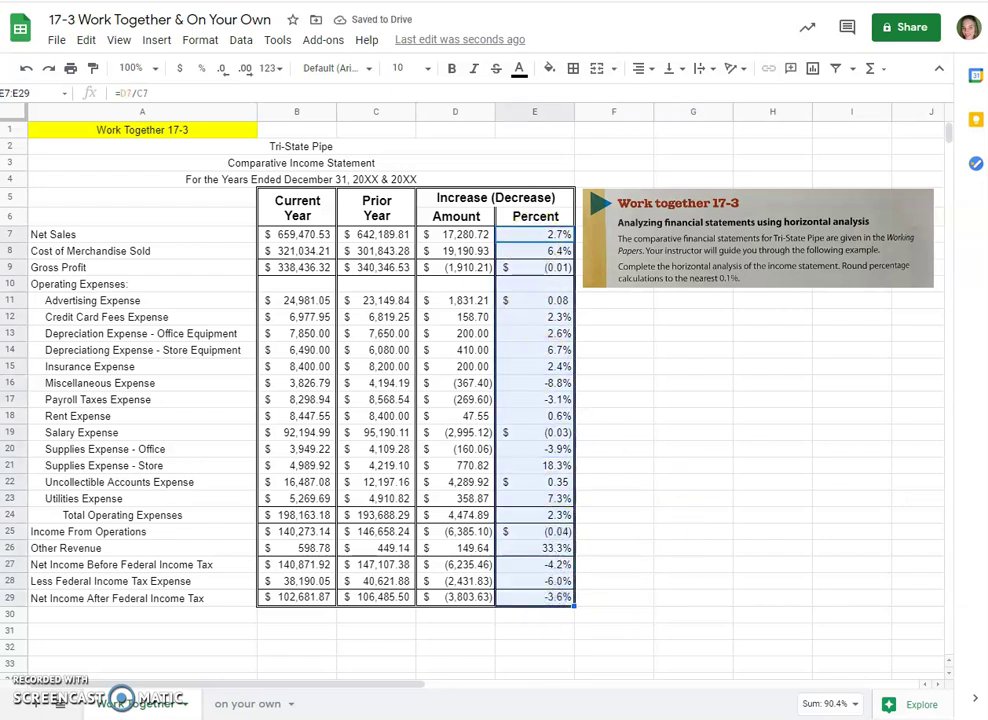
click(200, 70)
click(220, 70)
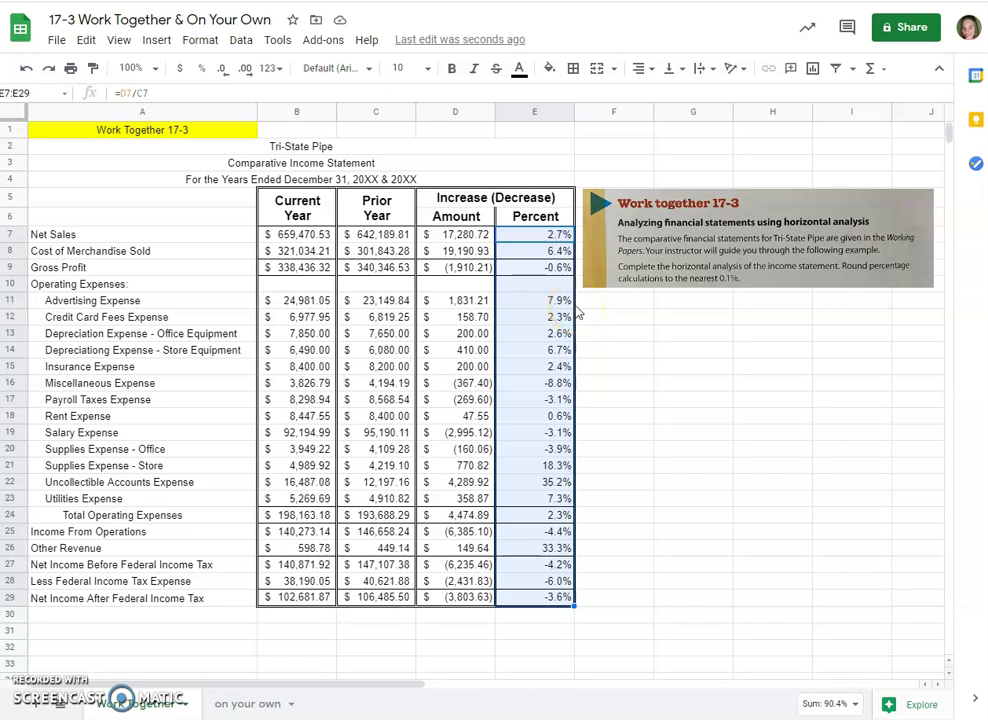
click(560, 537)
click(518, 617)
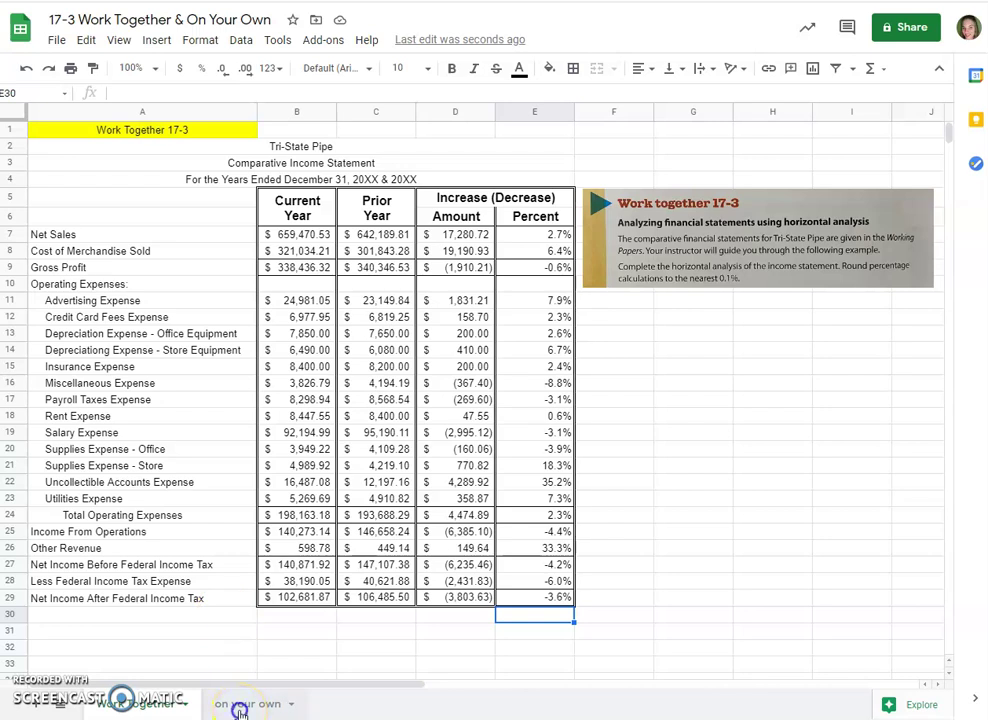
Switch to the 'on your own' balance sheet and inspect the Petty Cash and Cash increase formulas.
click(240, 706)
click(625, 590)
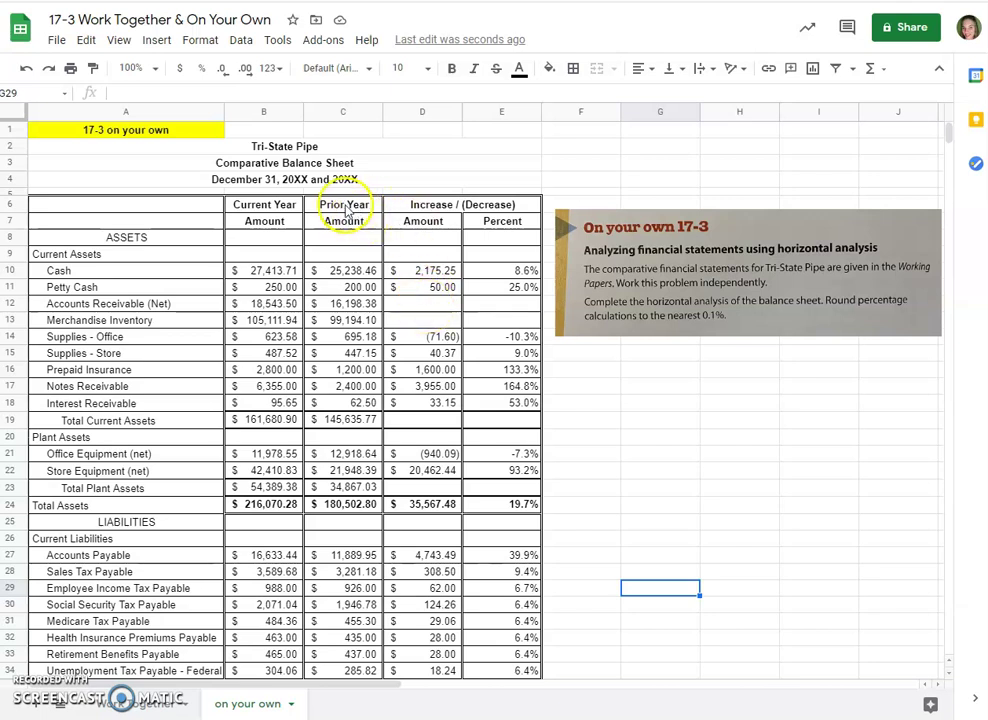
click(446, 287)
click(441, 272)
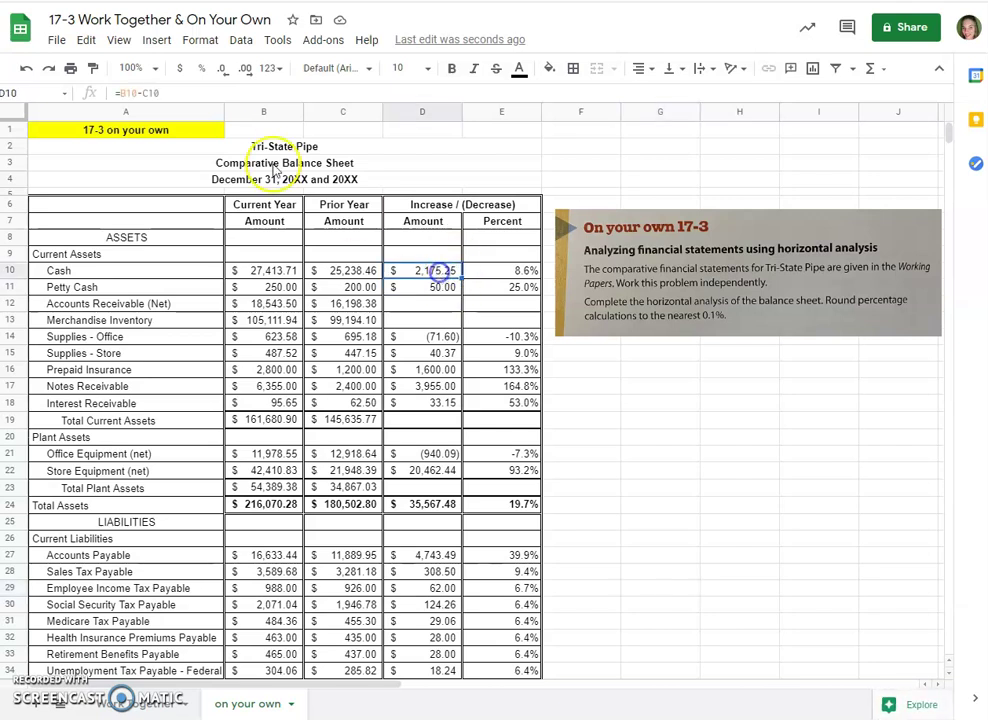
click(605, 355)
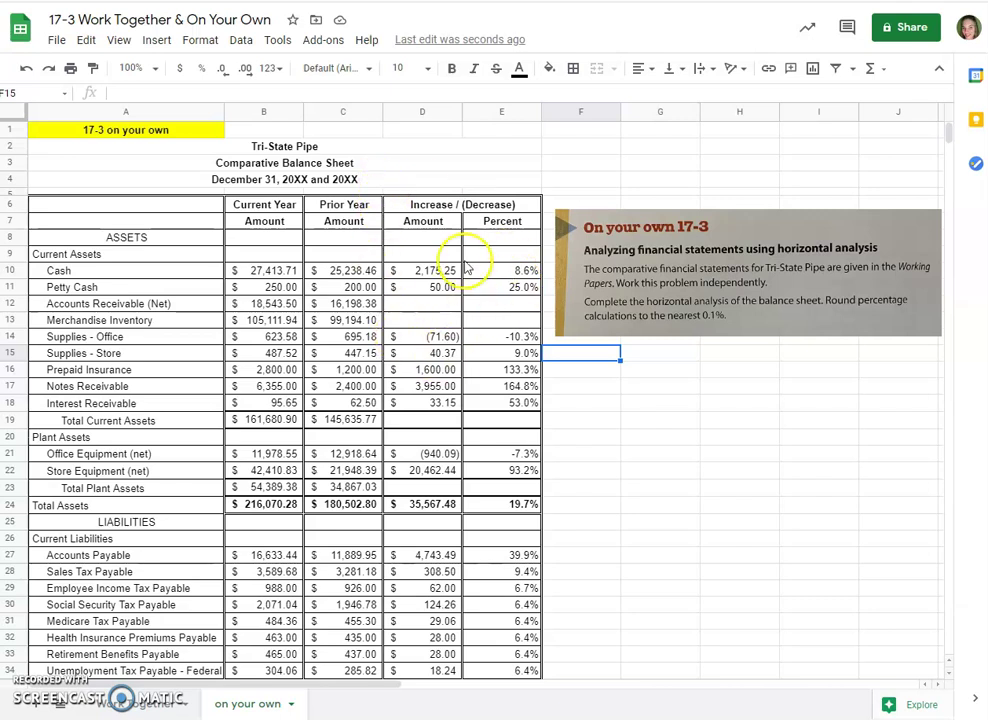